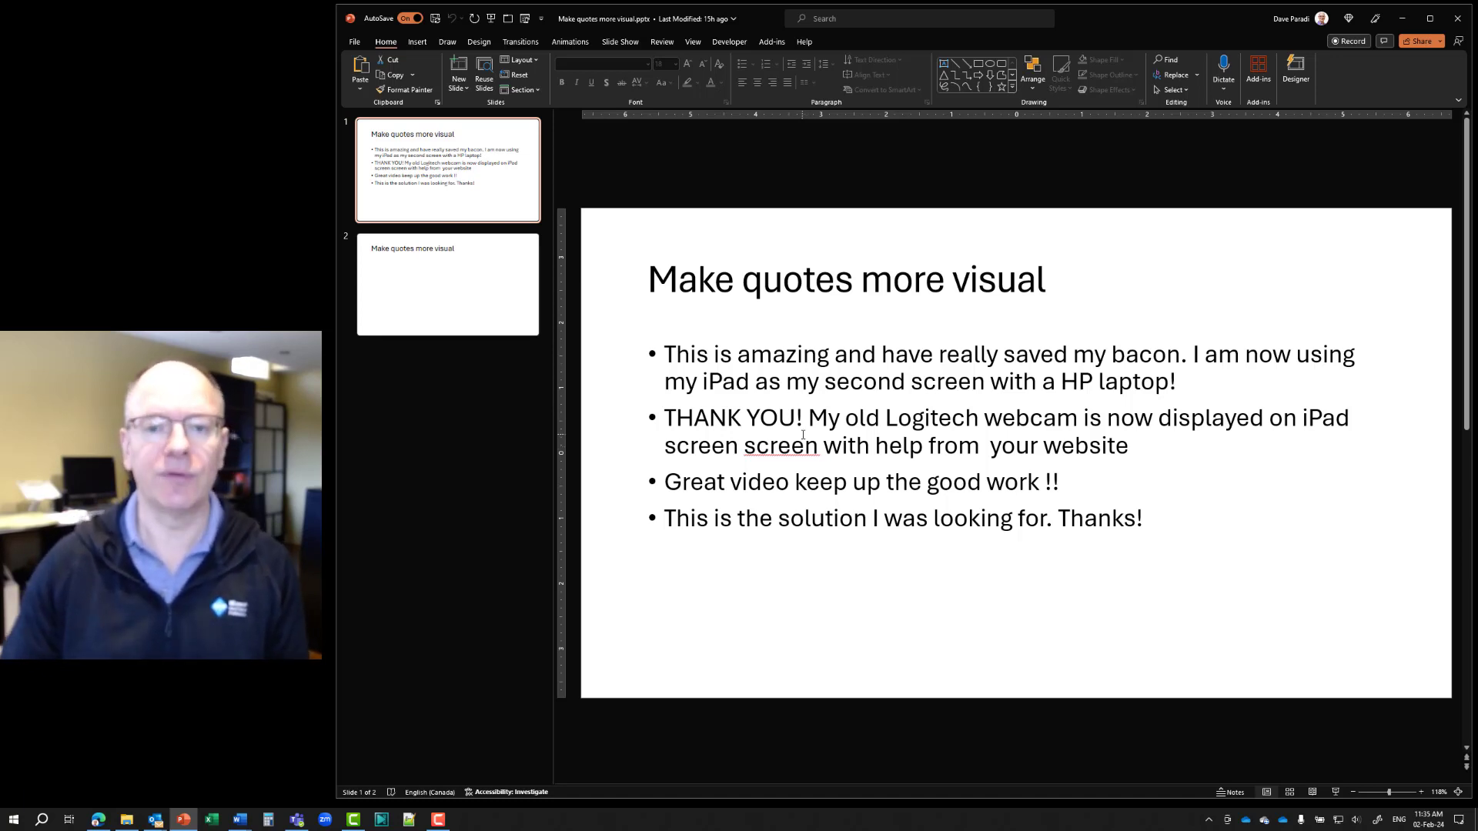
# Step: Switch to slide 2, titled 'Make quotes more visual'
pyautogui.click(476, 293)
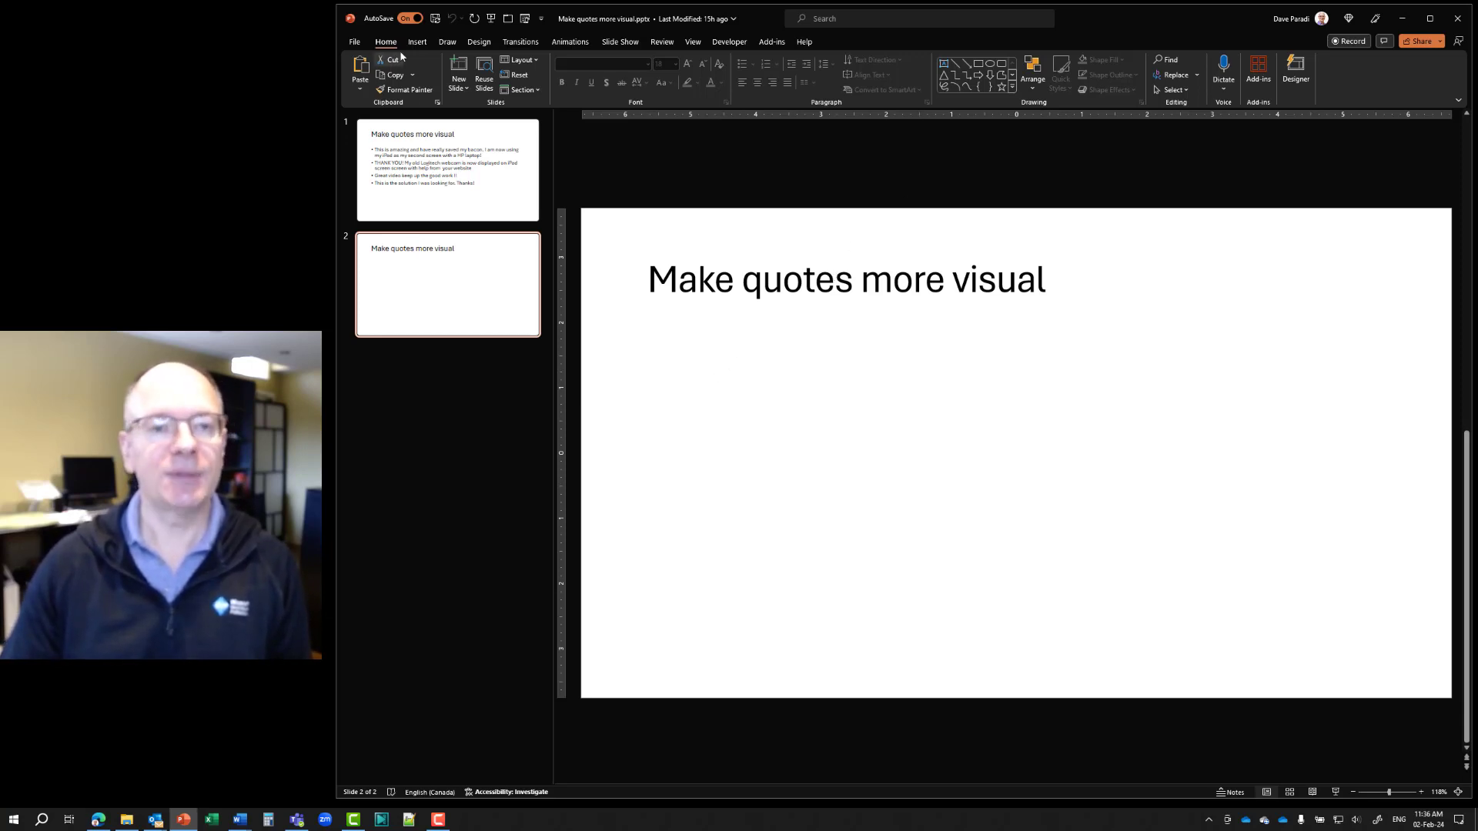
# Step: Draw a Speech Bubble: Rectangle with Corners Rounded callout beneath the slide 2 title
pyautogui.click(420, 43)
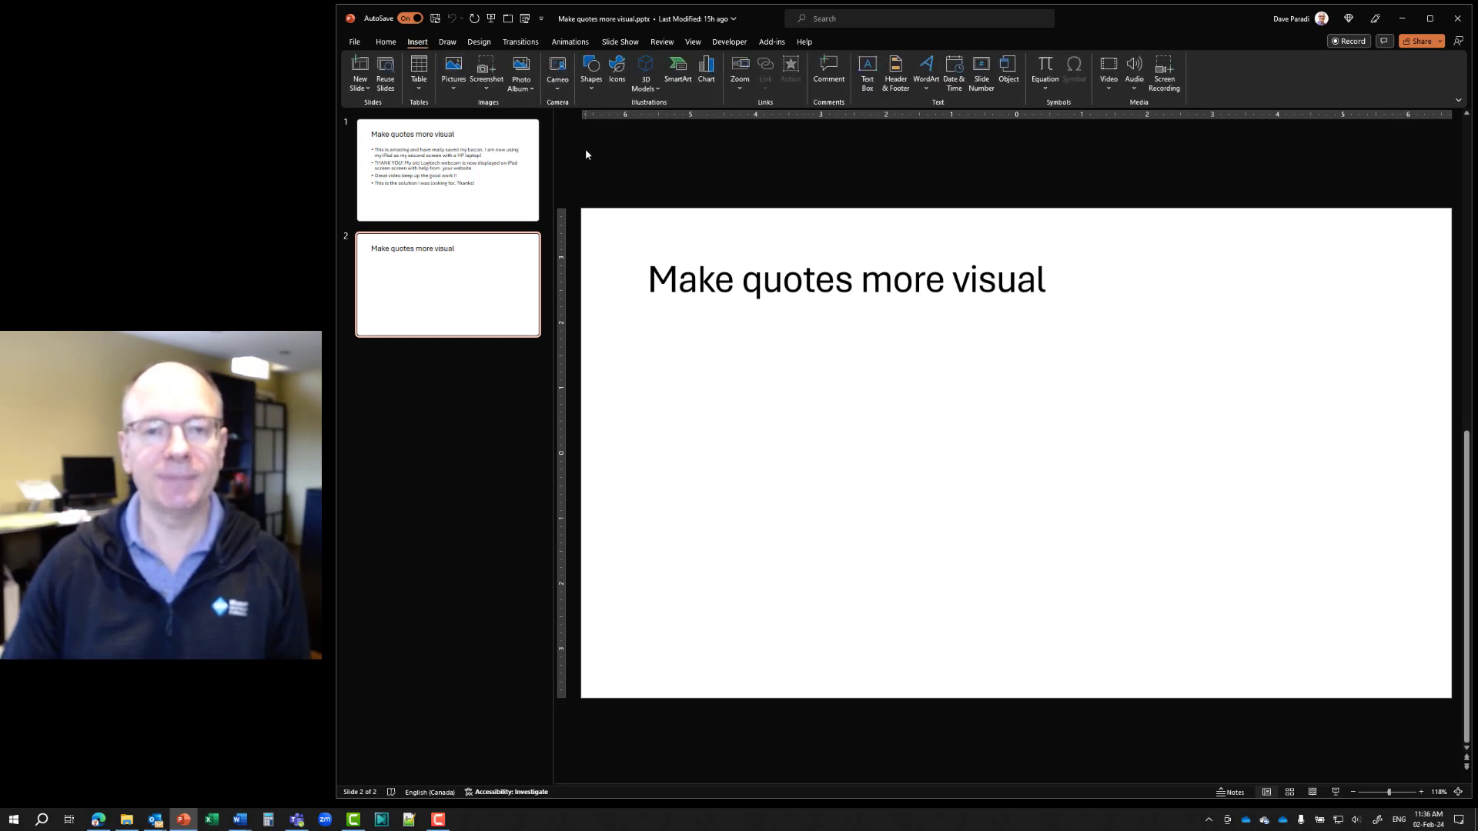
pyautogui.click(592, 86)
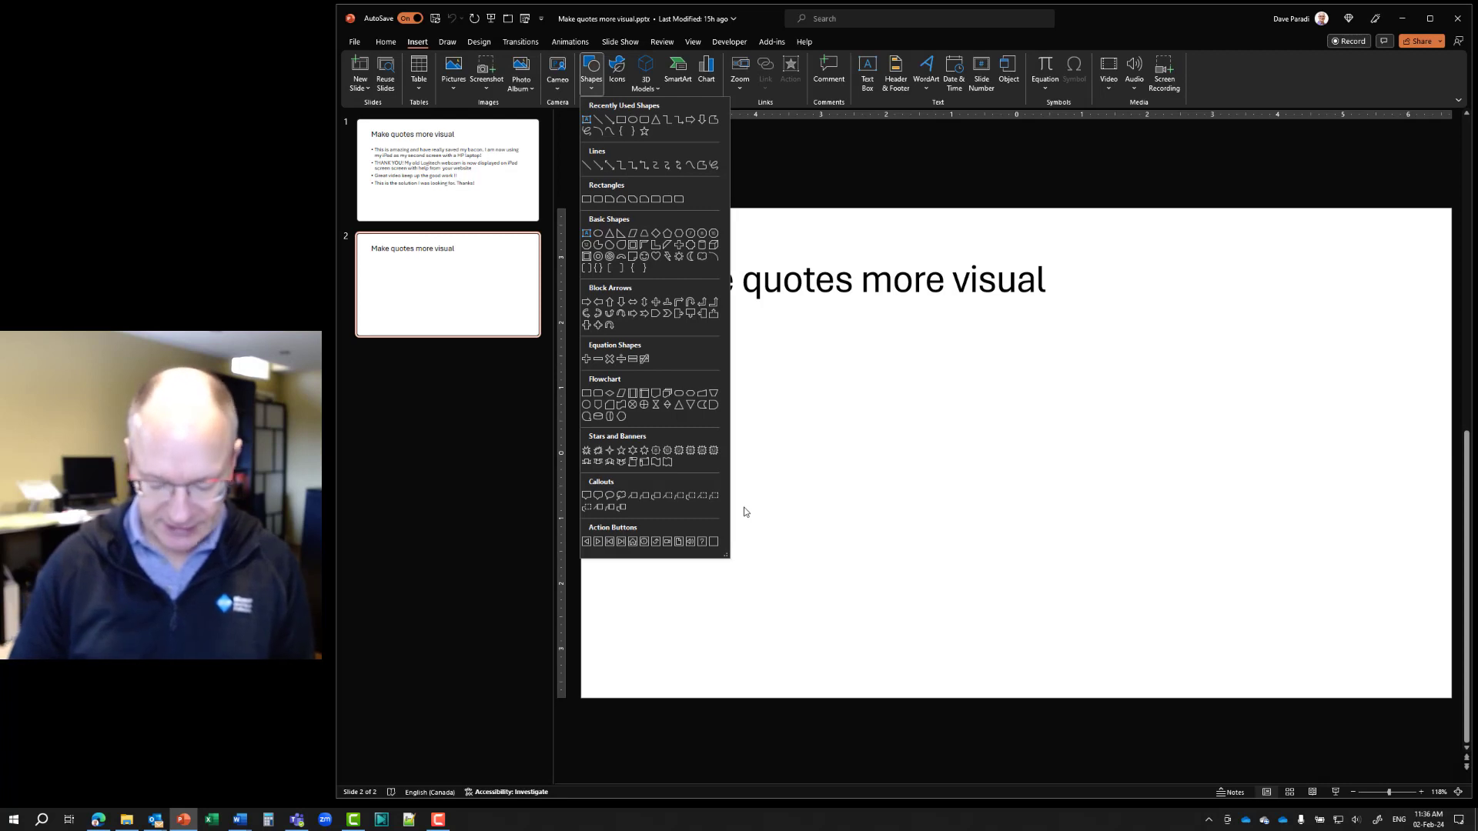
pyautogui.press('super+plus')
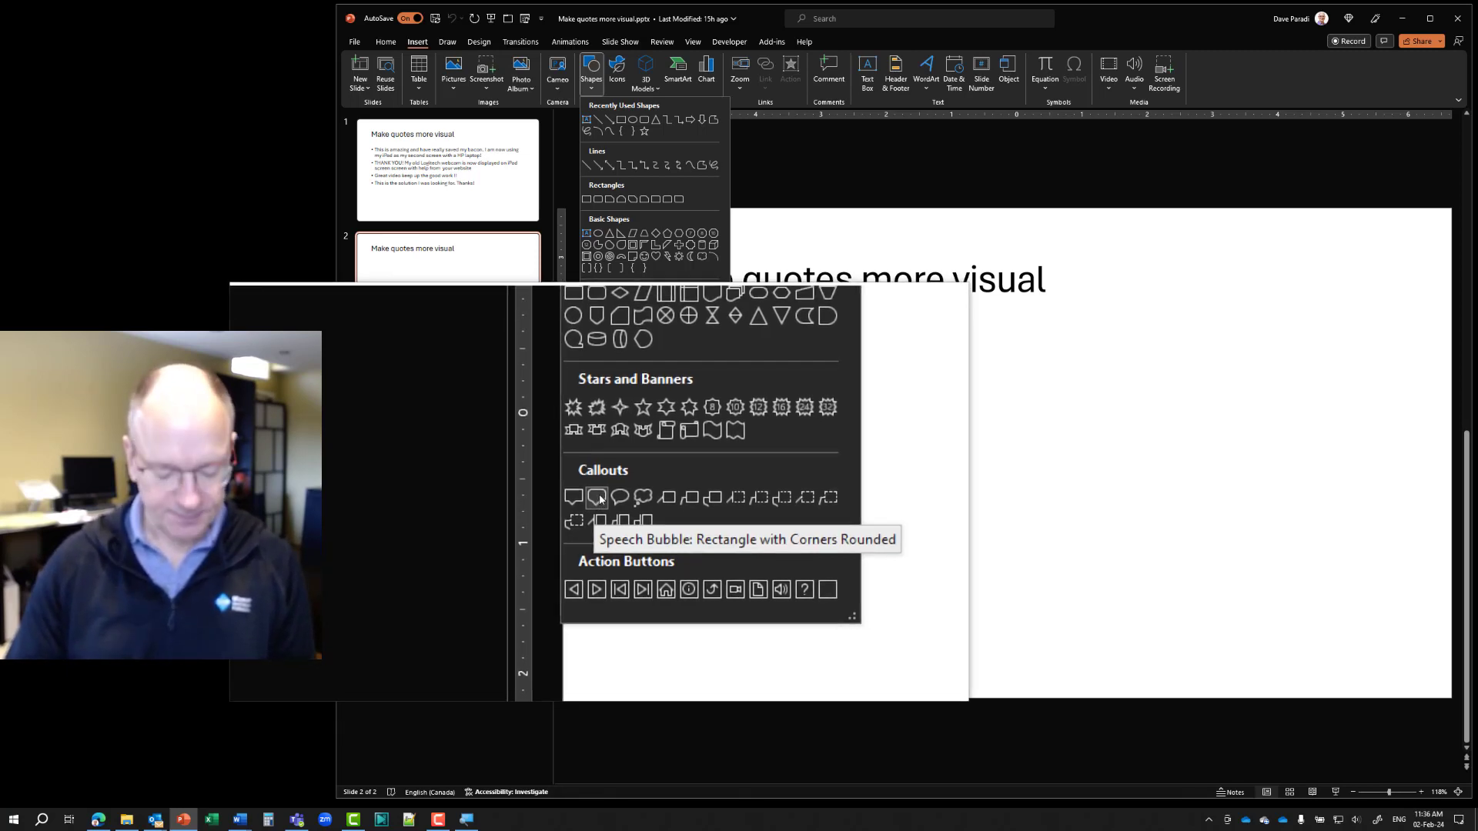
pyautogui.click(598, 500)
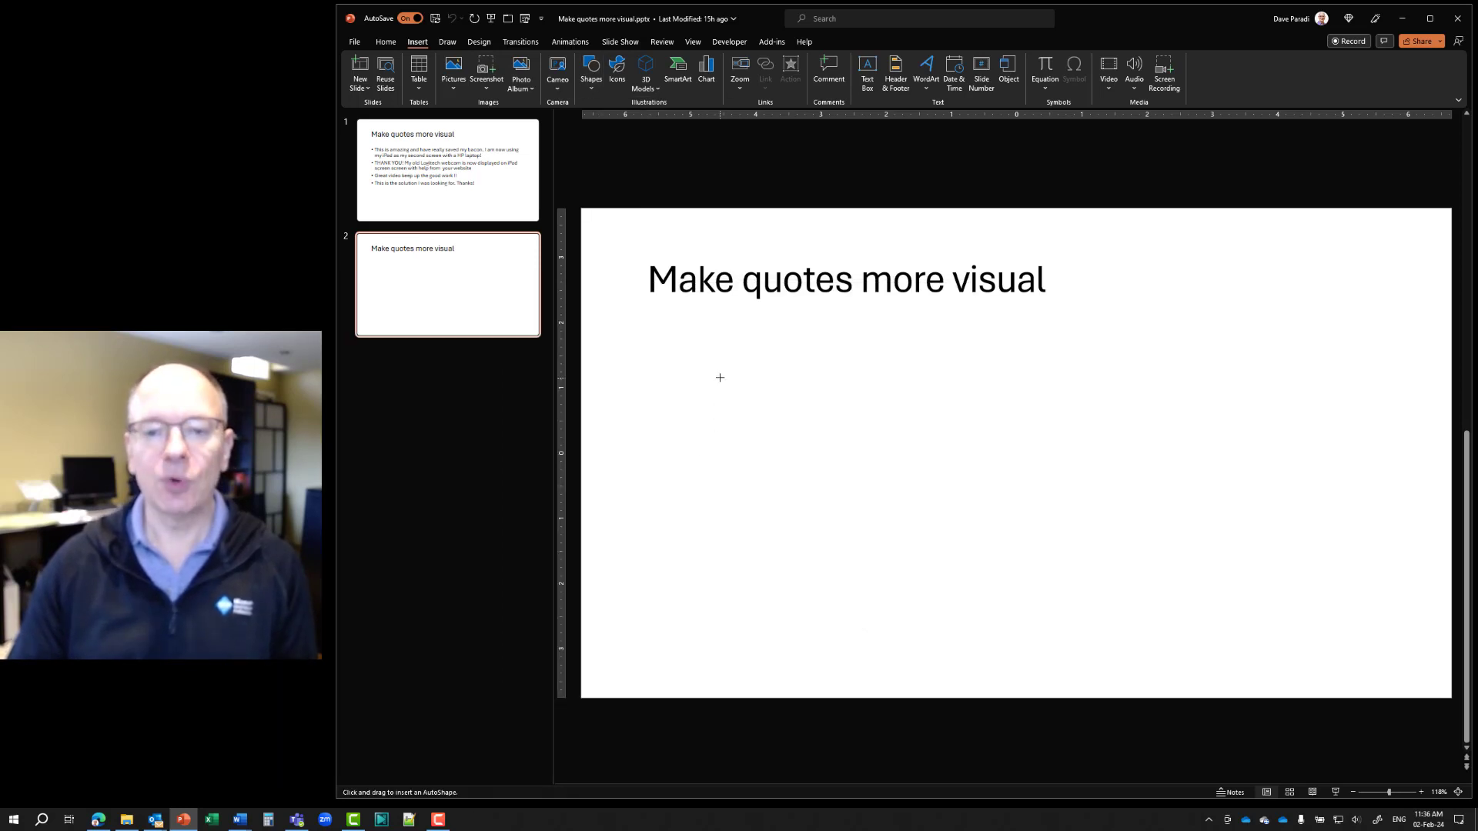
pyautogui.moveTo(660, 340); pyautogui.dragTo(945, 469)
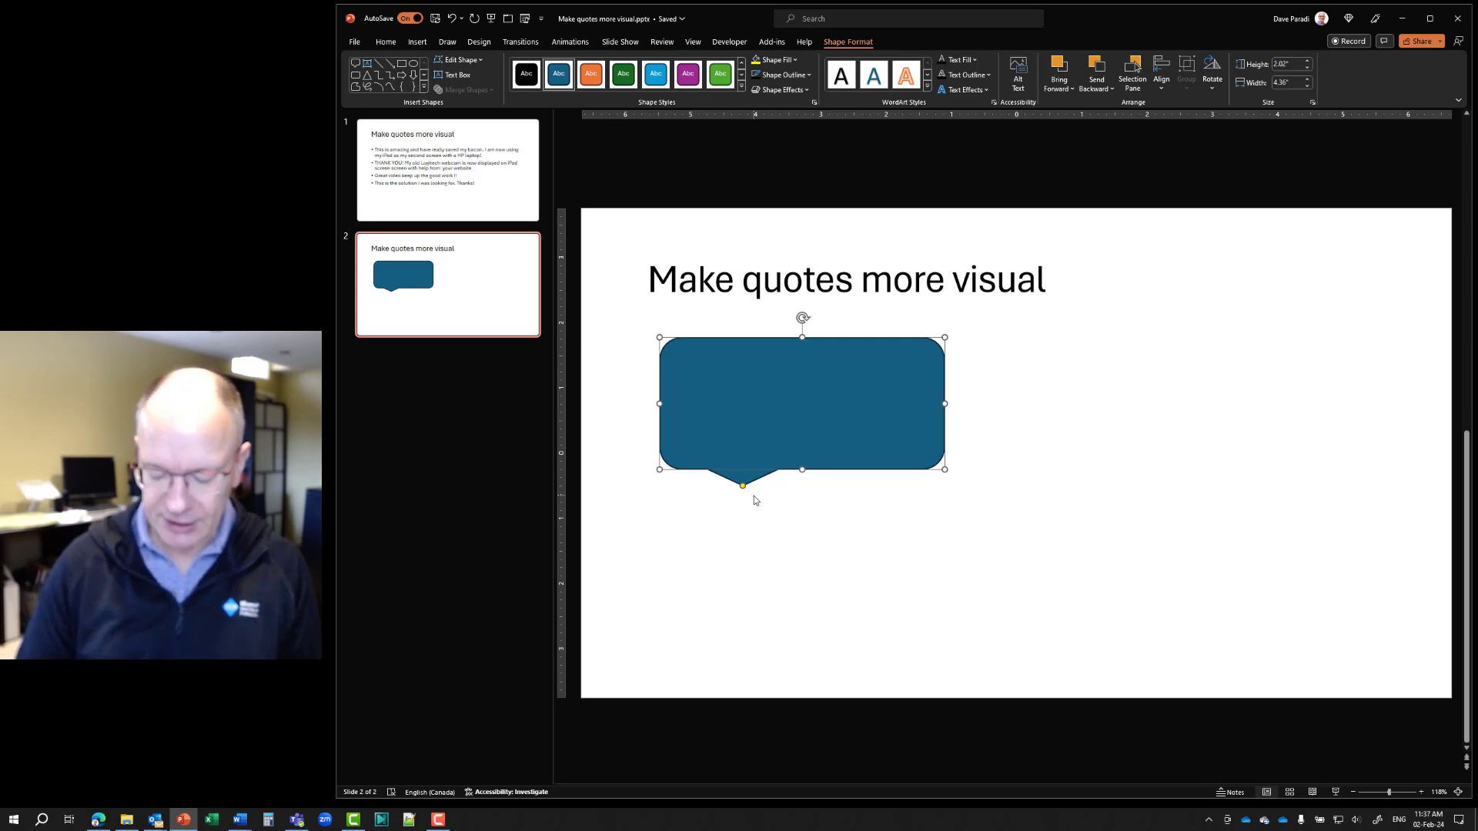
# Step: Drag the callout's adjustment handle so the bubble's tip points further down and left
pyautogui.press('super+plus')
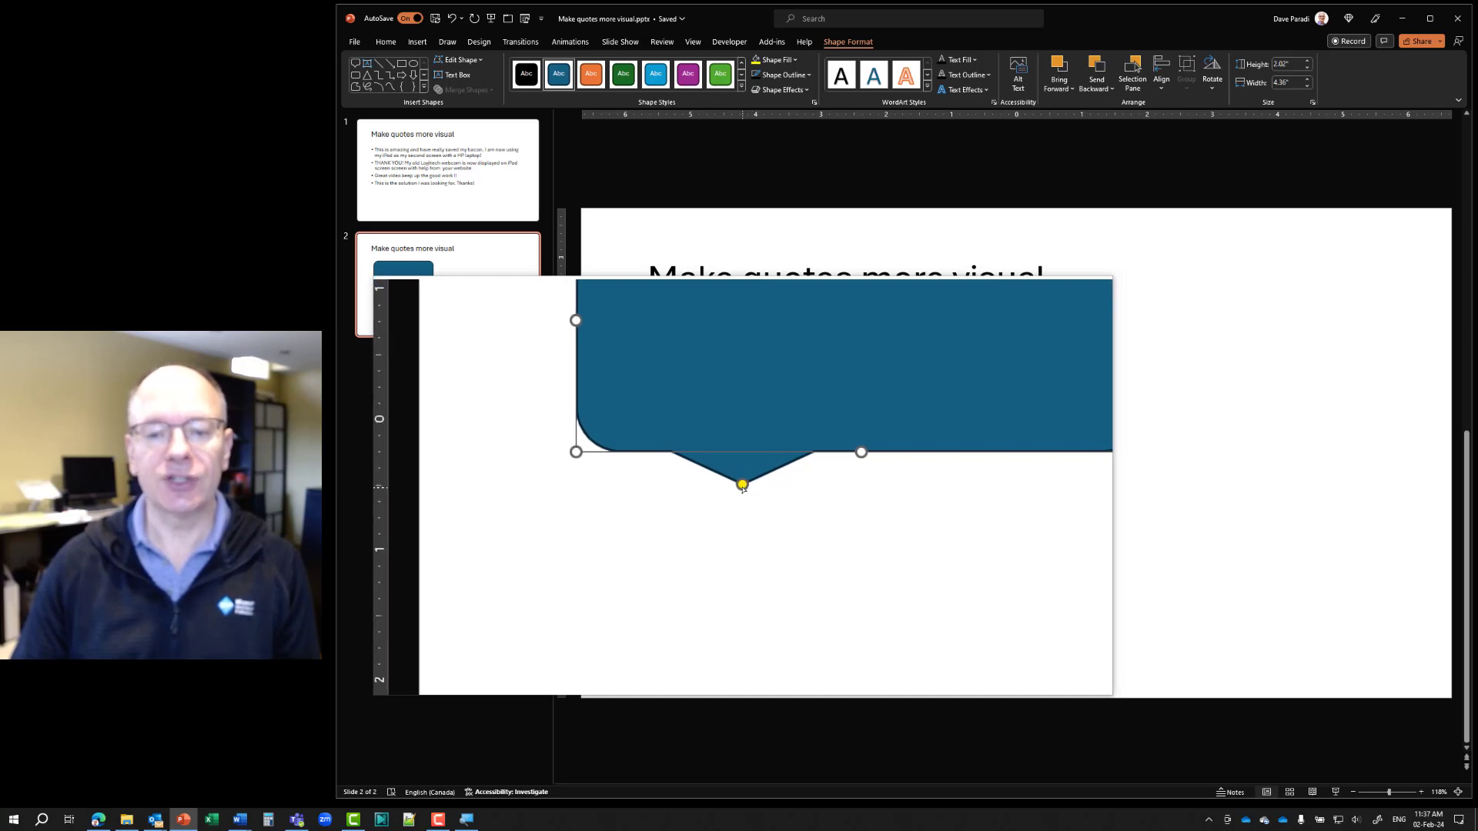
pyautogui.moveTo(744, 486); pyautogui.dragTo(689, 503)
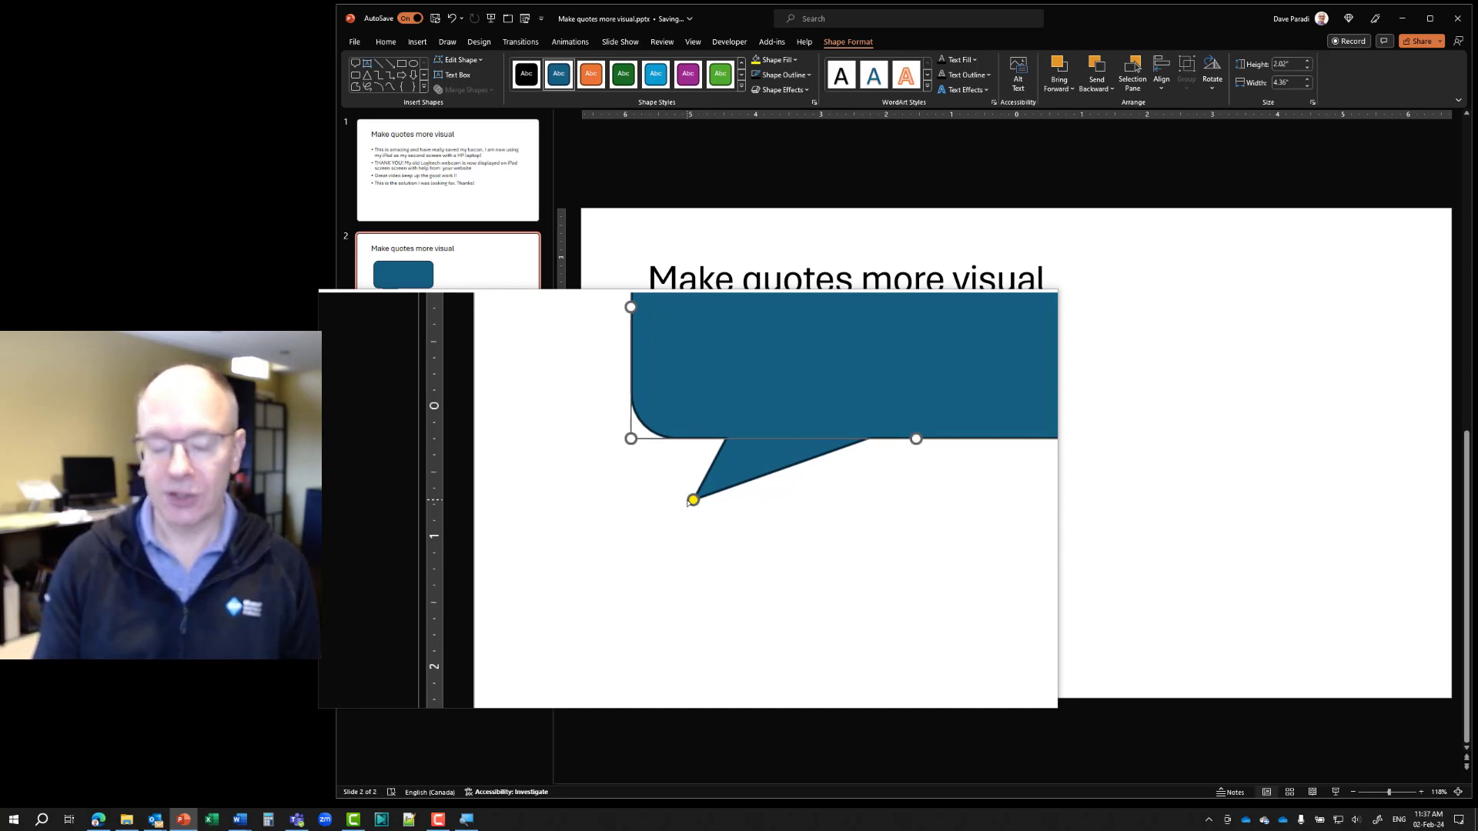
pyautogui.press('super+minus')
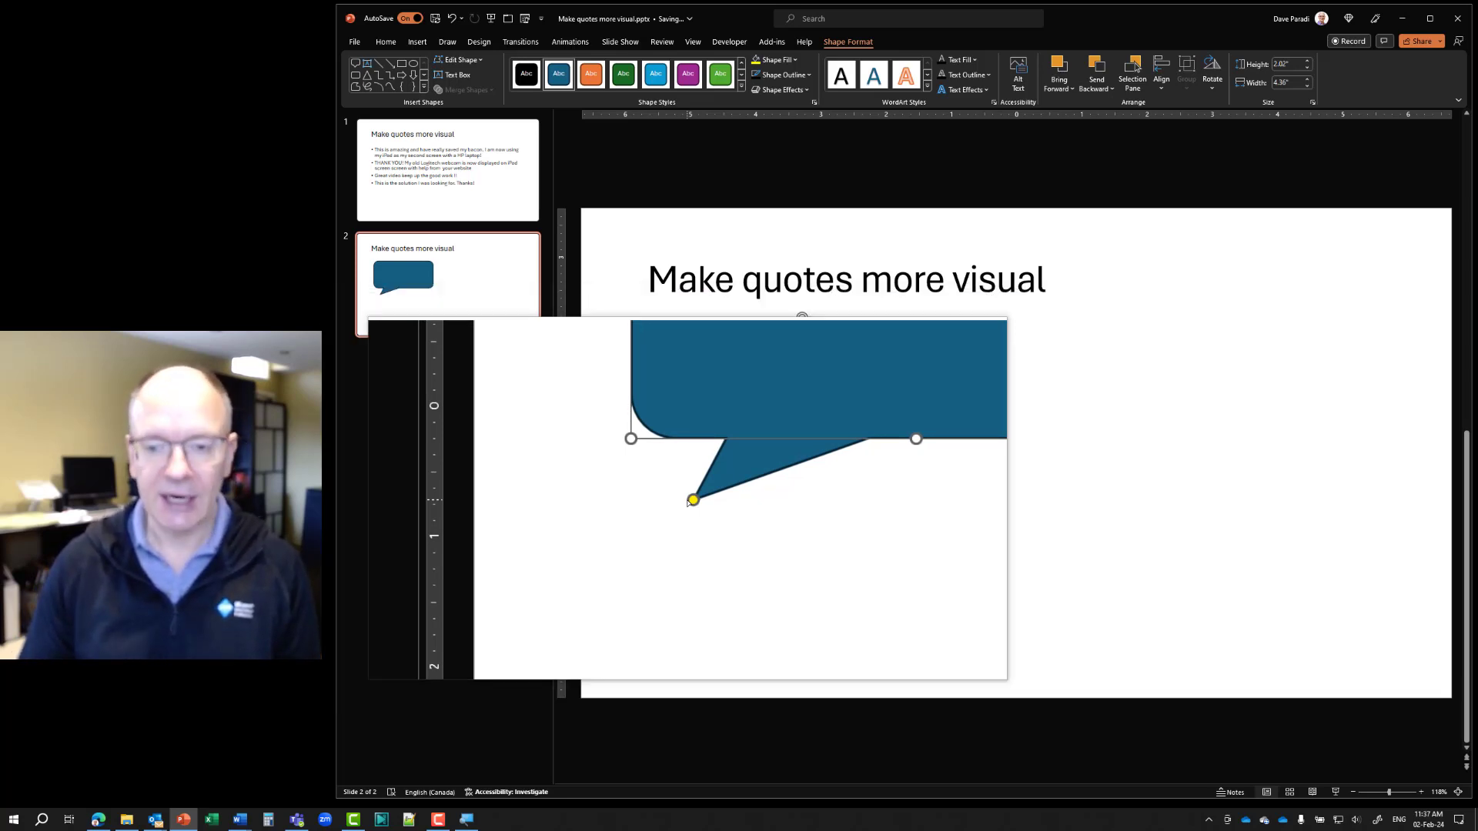
pyautogui.press('super+Escape')
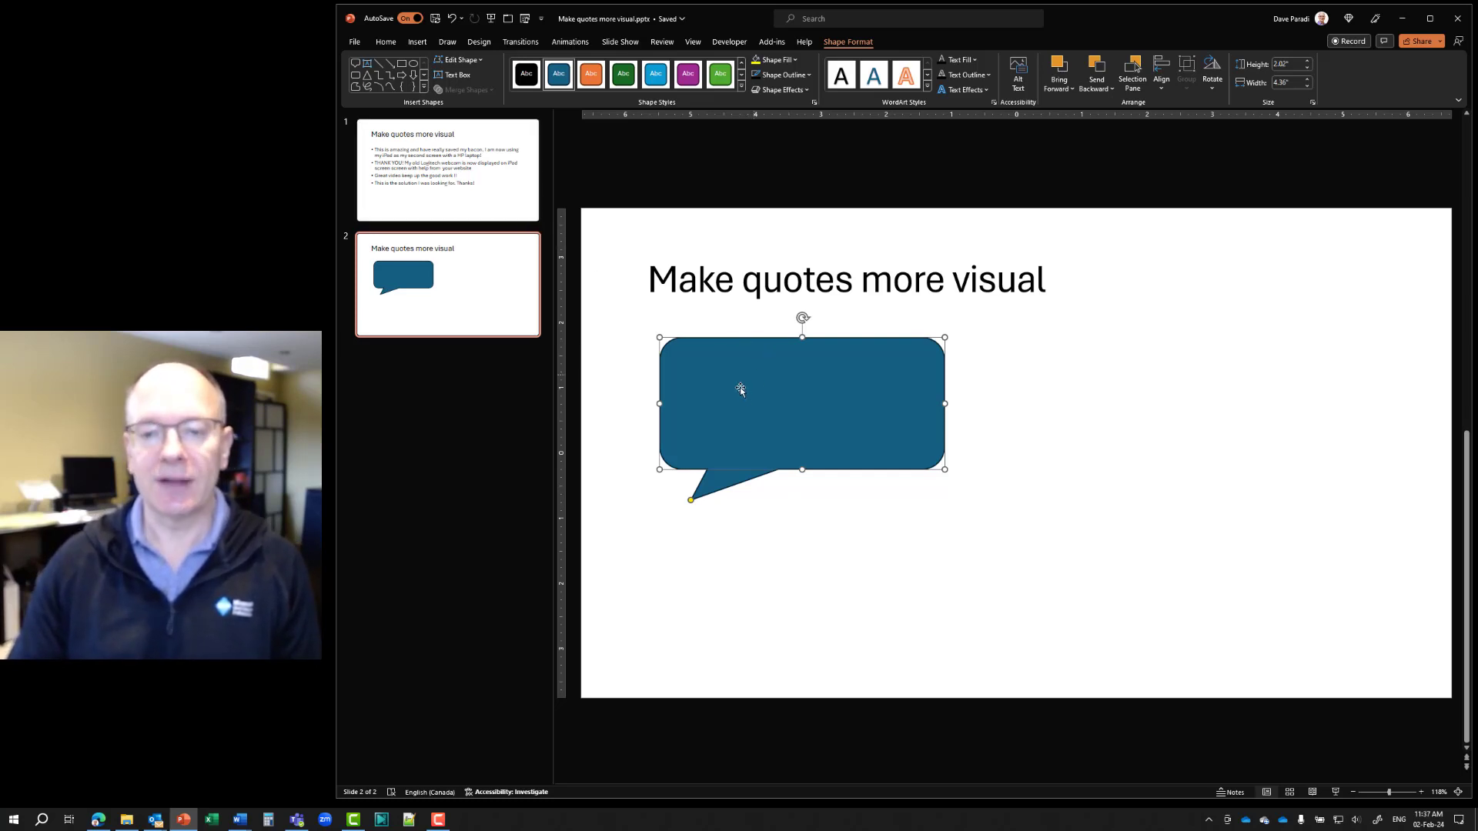
# Step: Paste slide 1's first bulleted quote into the slide 2 speech bubble
pyautogui.click(512, 209)
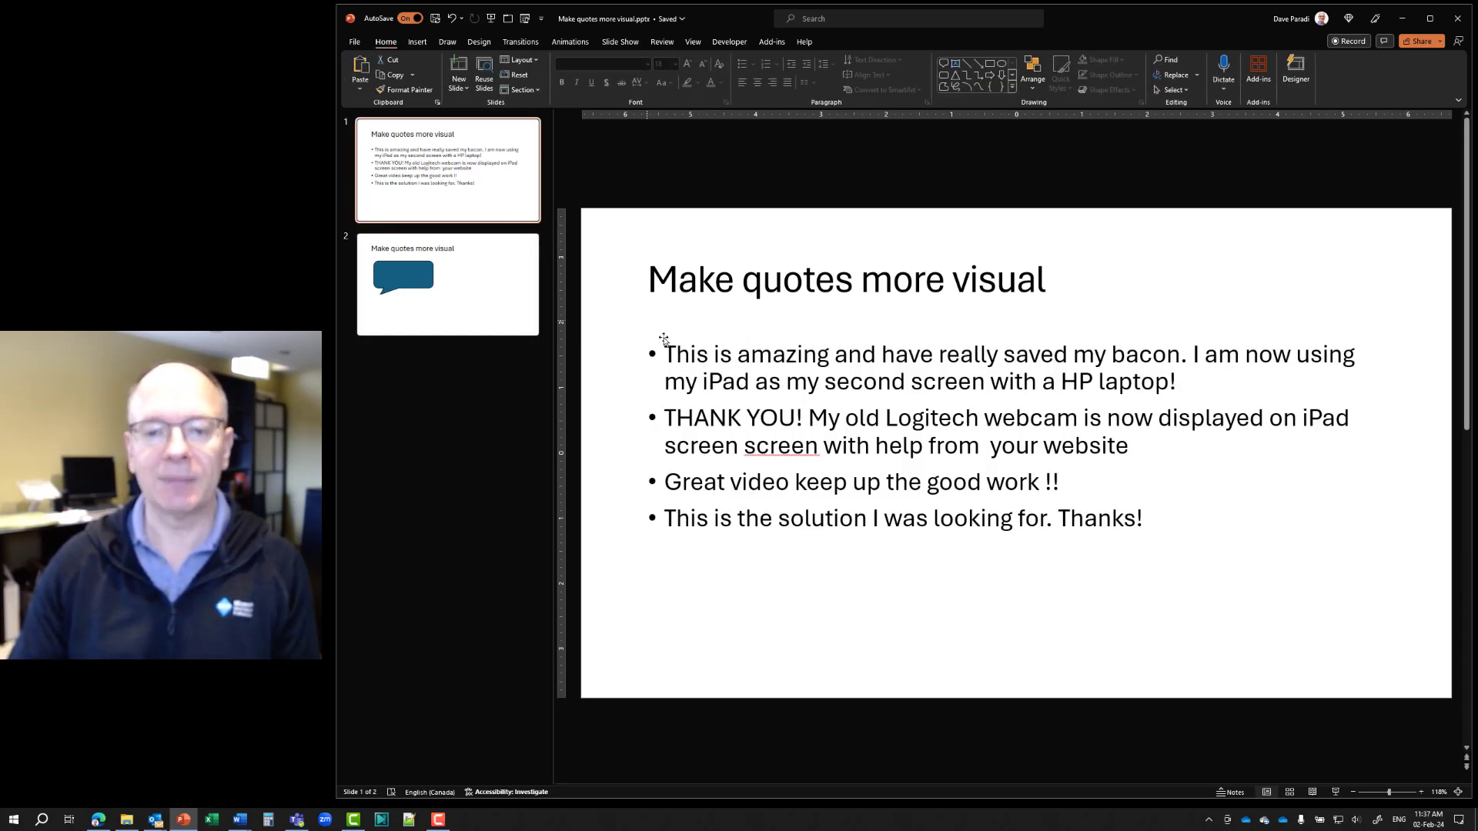
pyautogui.moveTo(667, 351); pyautogui.dragTo(1175, 385)
pyautogui.hotkey('ctrl', 'c')
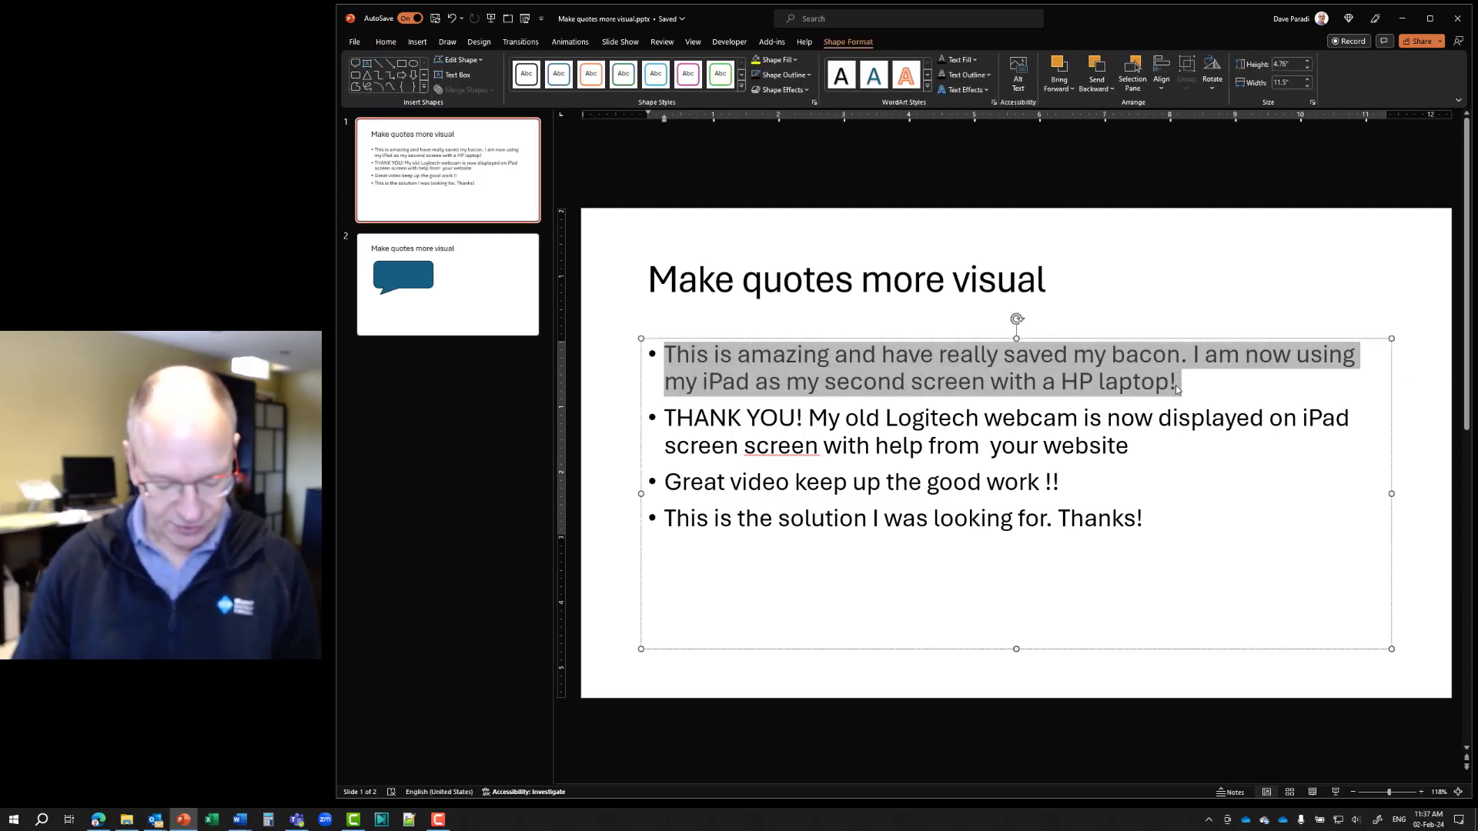
pyautogui.click(485, 277)
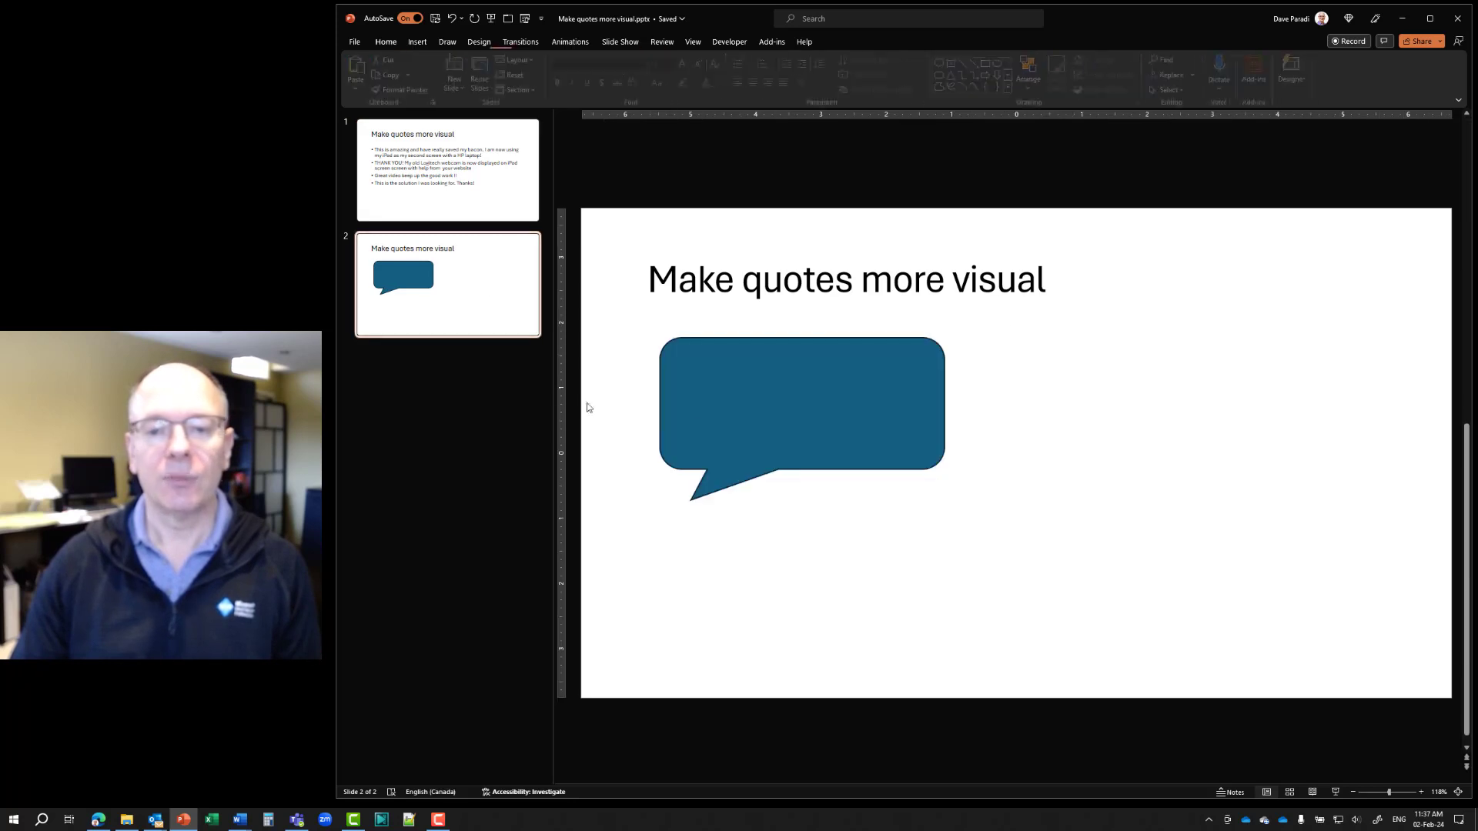
pyautogui.click(739, 389)
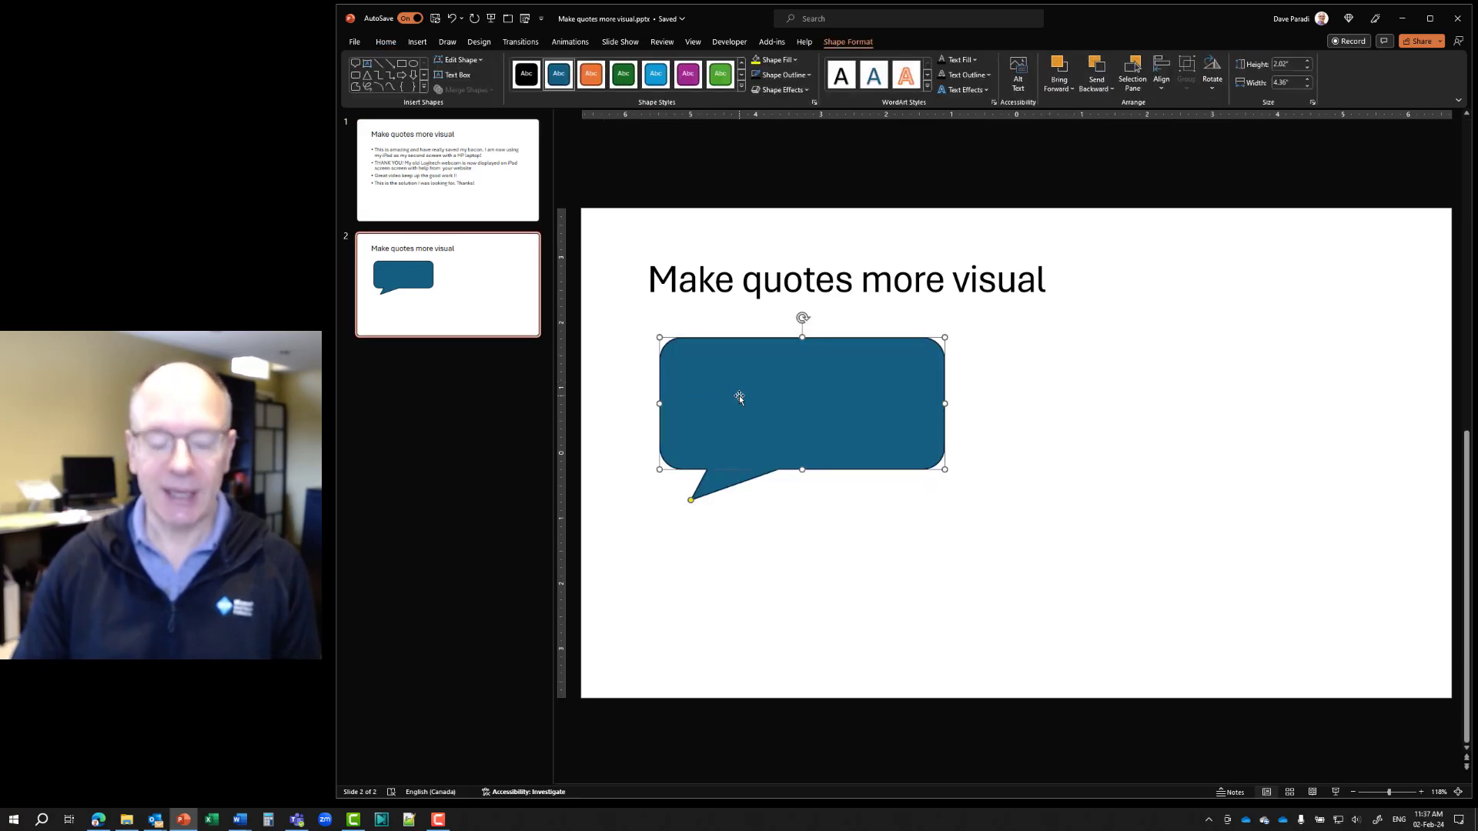
pyautogui.hotkey('ctrl', 'v')
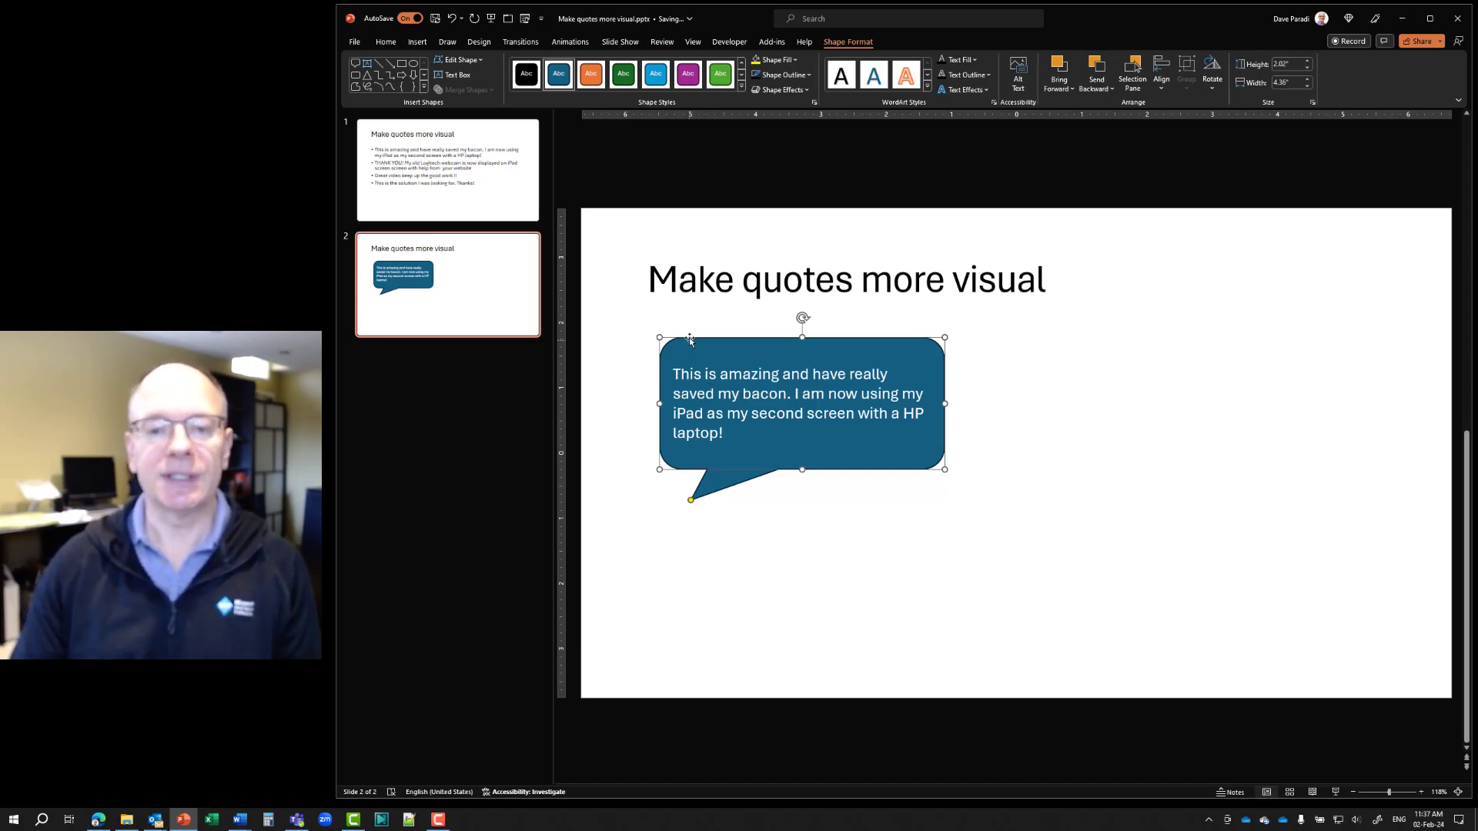
# Step: Make the bubble's quote 24 pt, stretch the bubble wider, and snap it to the title's left edge
pyautogui.click(386, 43)
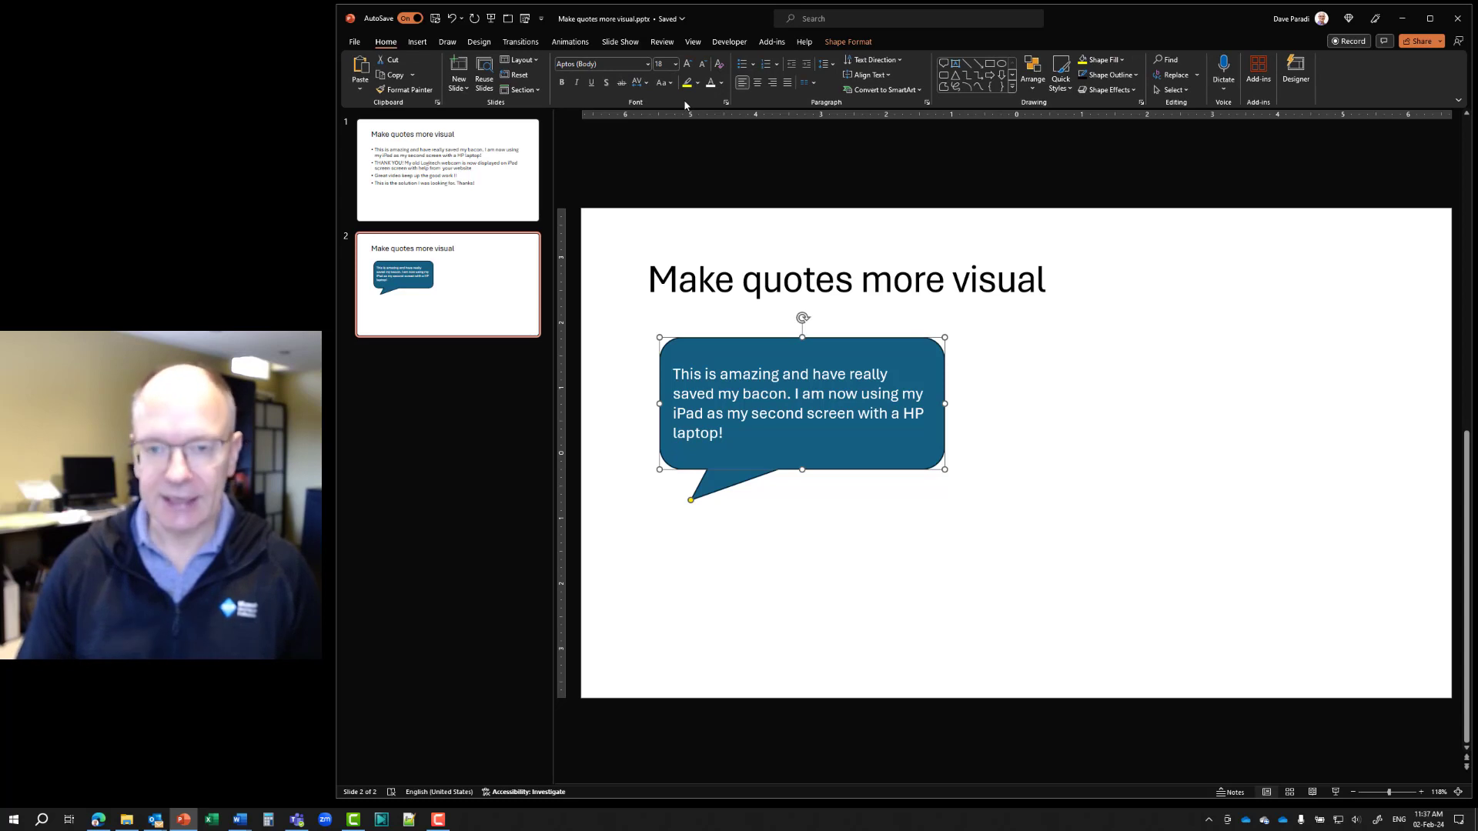
pyautogui.press('super+plus')
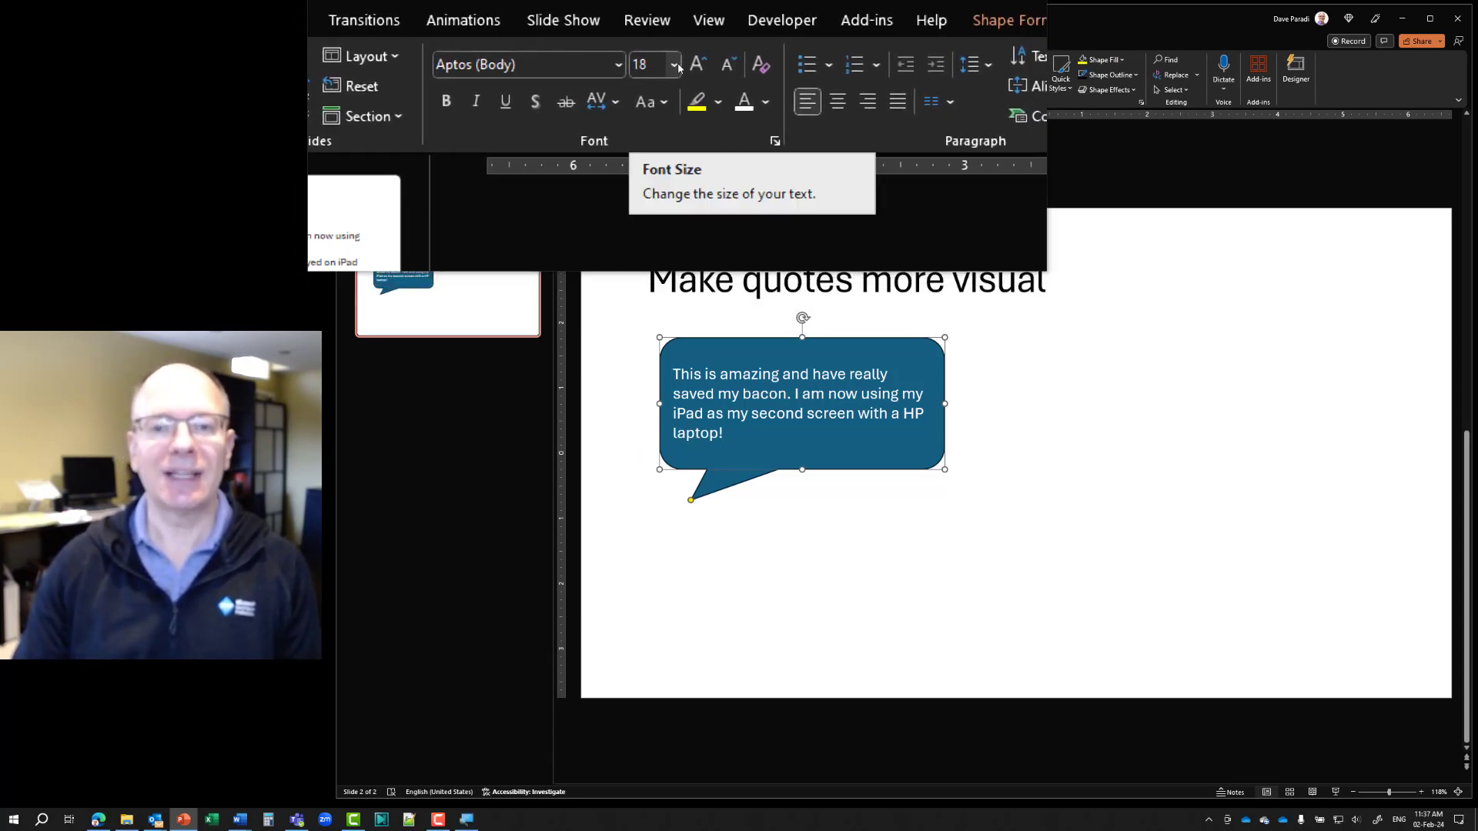
pyautogui.click(678, 67)
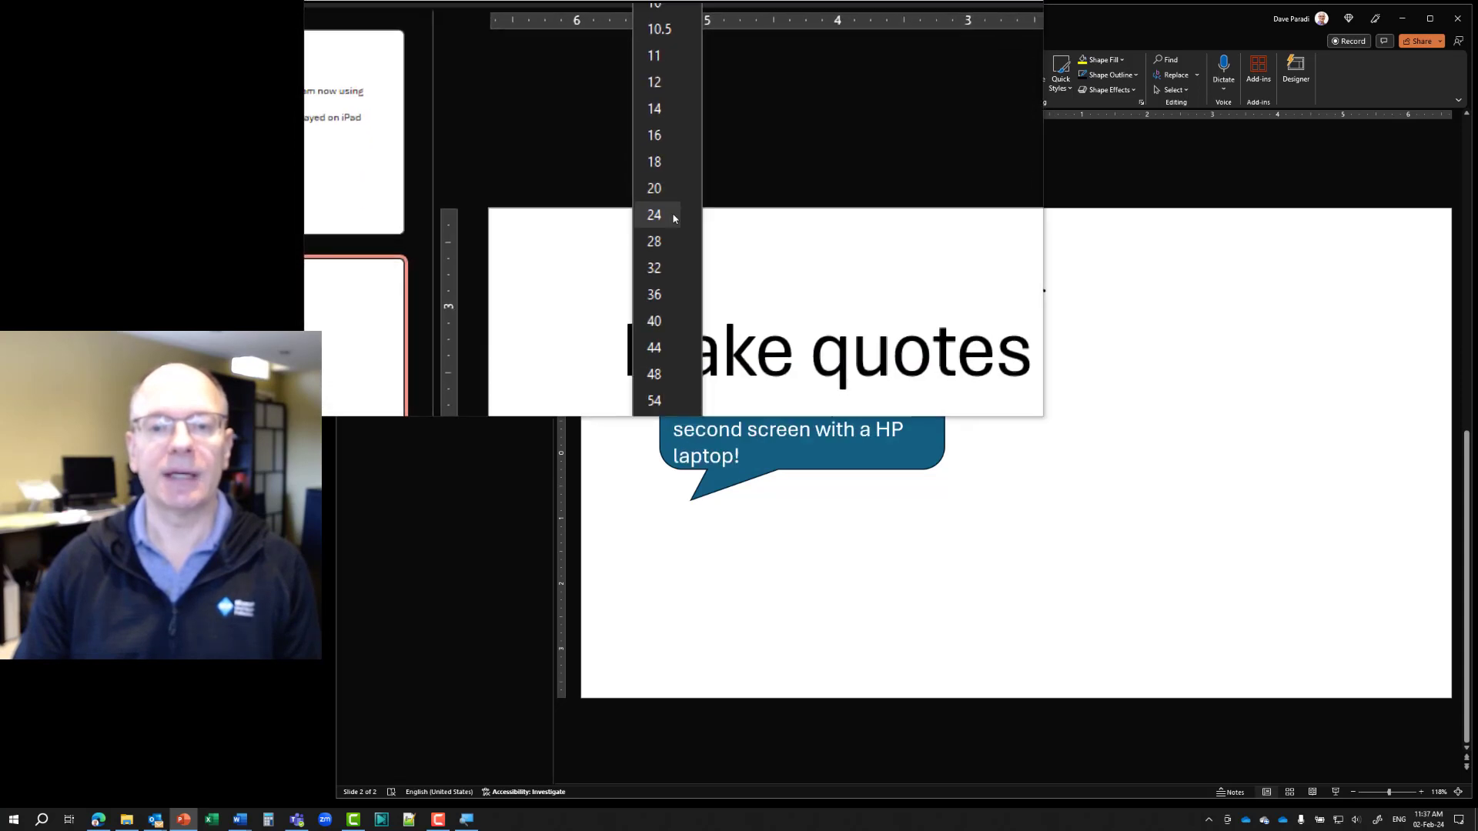
pyautogui.click(673, 218)
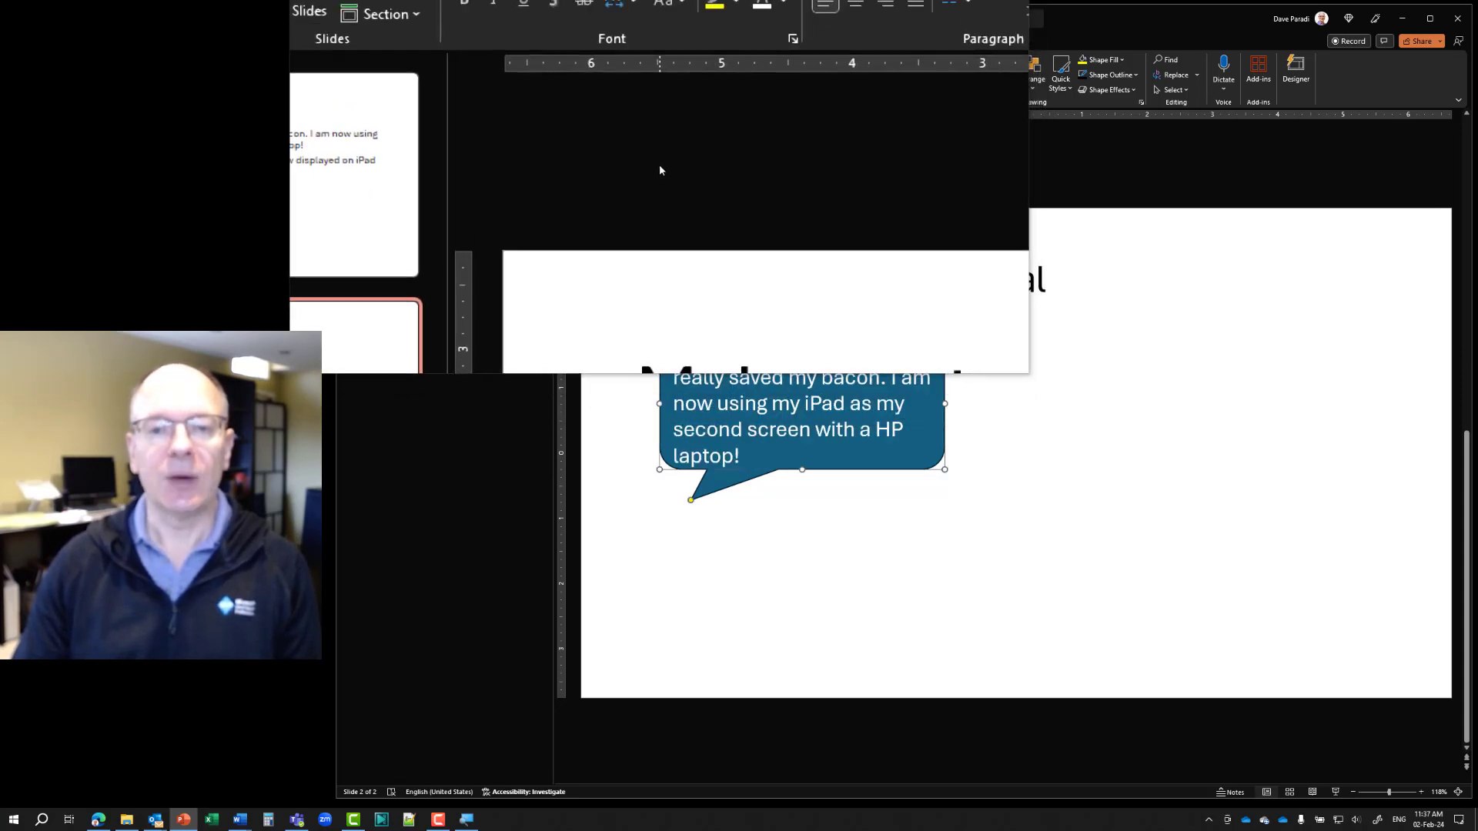
pyautogui.press('super')
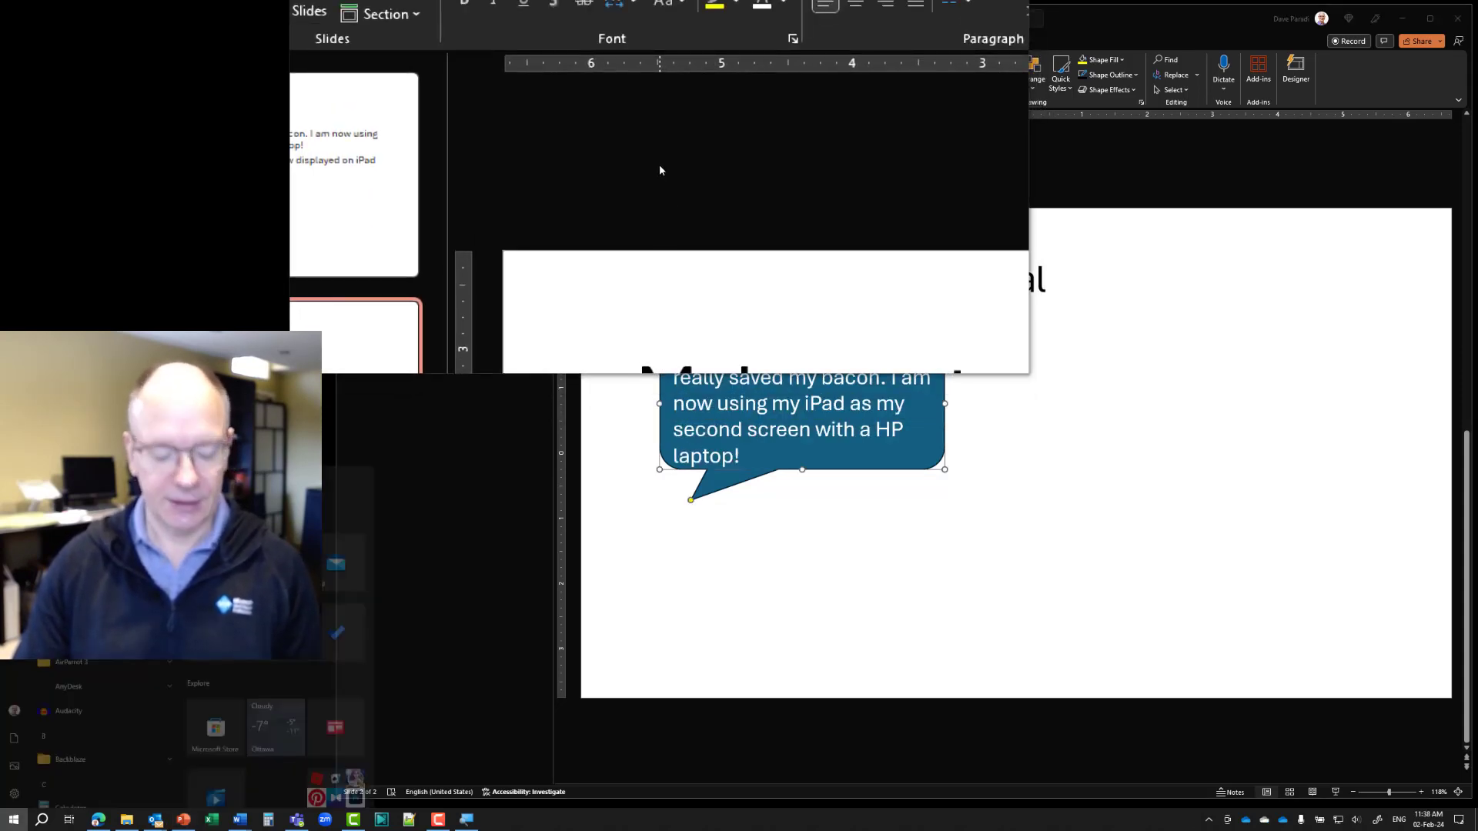
pyautogui.press('Escape')
pyautogui.press('super+Escape')
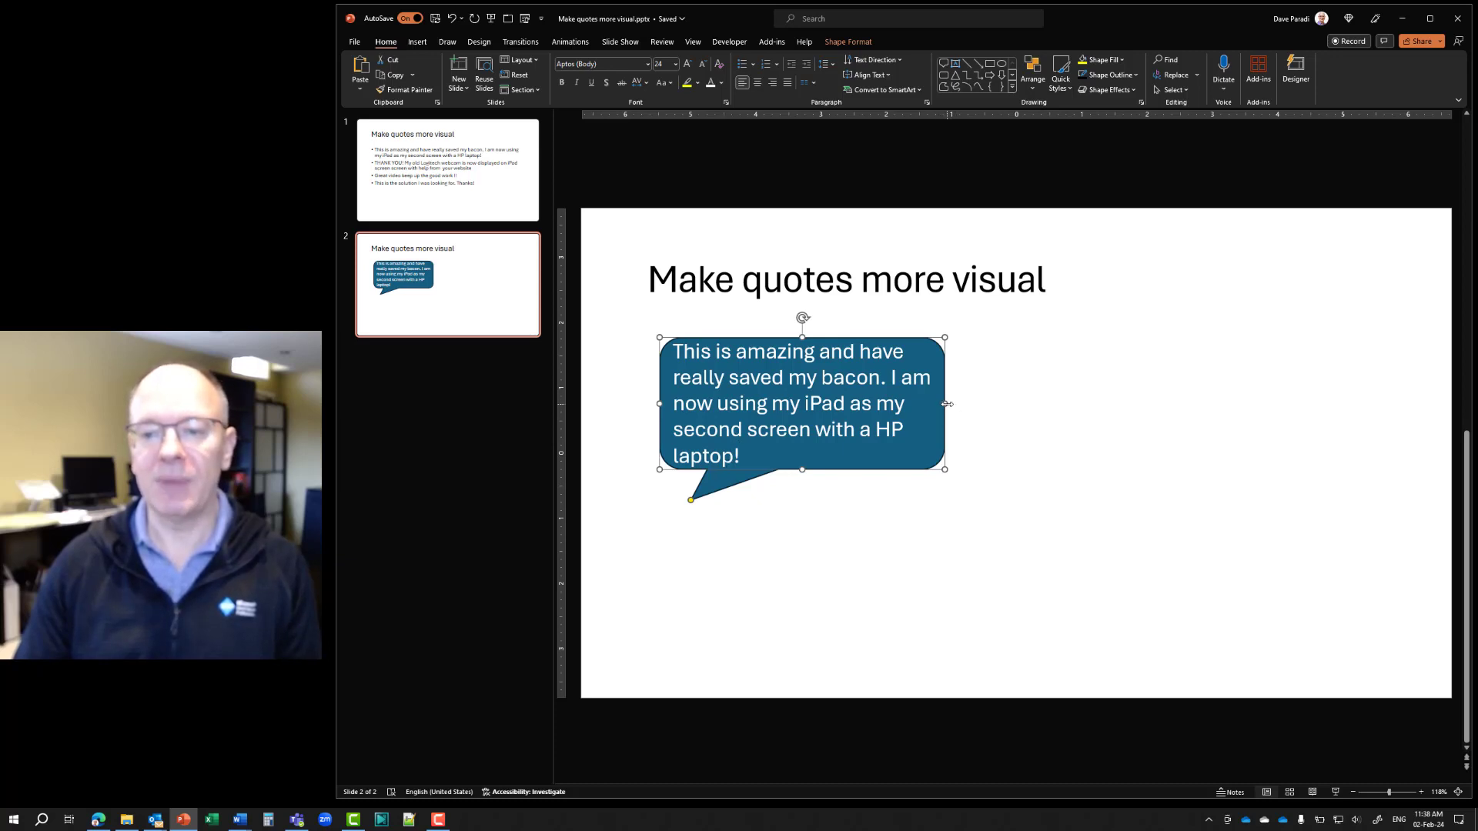
pyautogui.moveTo(947, 403); pyautogui.dragTo(975, 403)
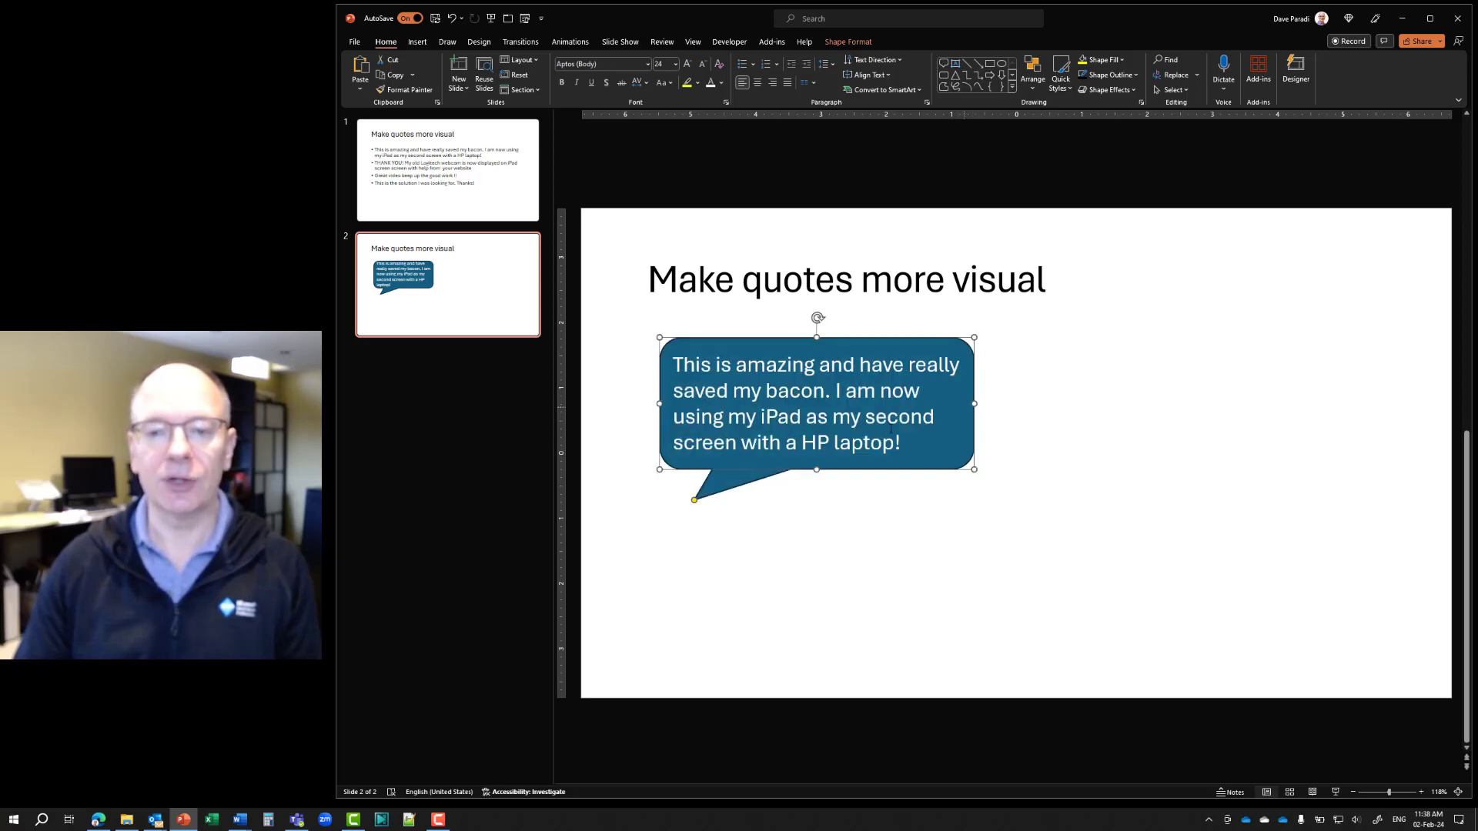
pyautogui.moveTo(852, 337); pyautogui.dragTo(833, 345)
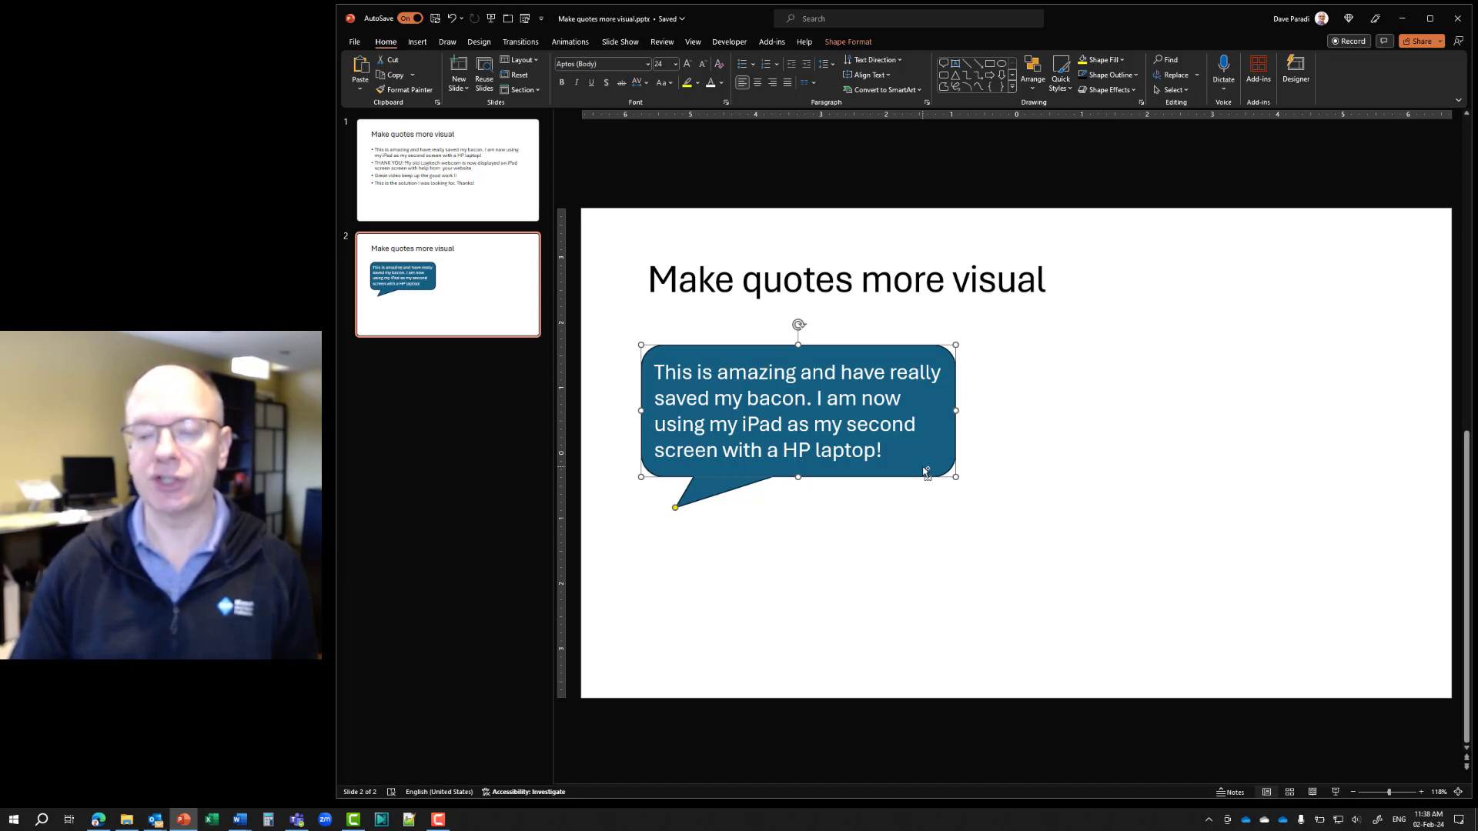
# Step: Duplicate the speech bubble to the slide's right side and select slide 1's THANK YOU! webcam quote
pyautogui.moveTo(927, 472); pyautogui.dragTo(1330, 446)
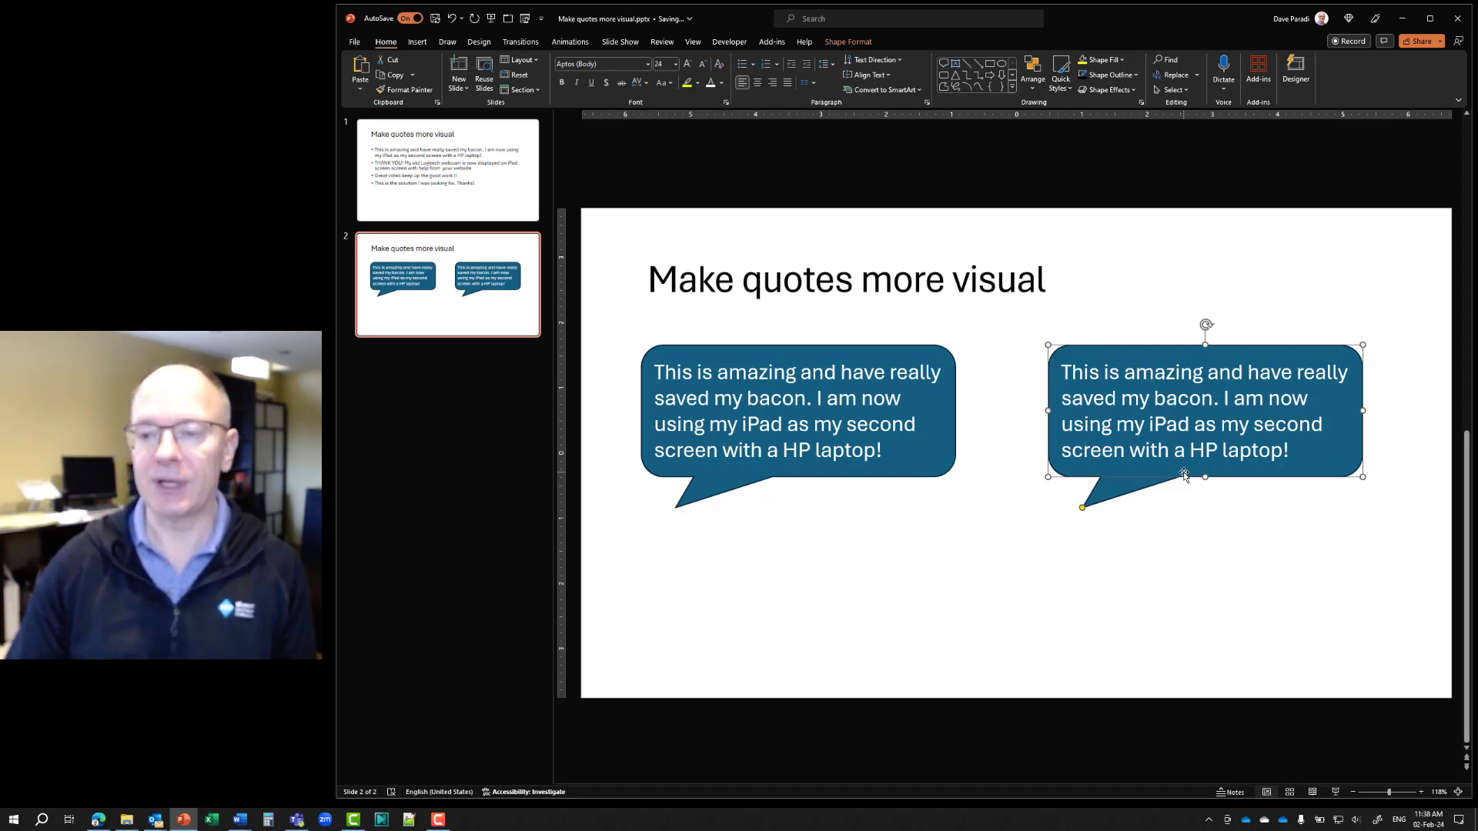
pyautogui.click(487, 206)
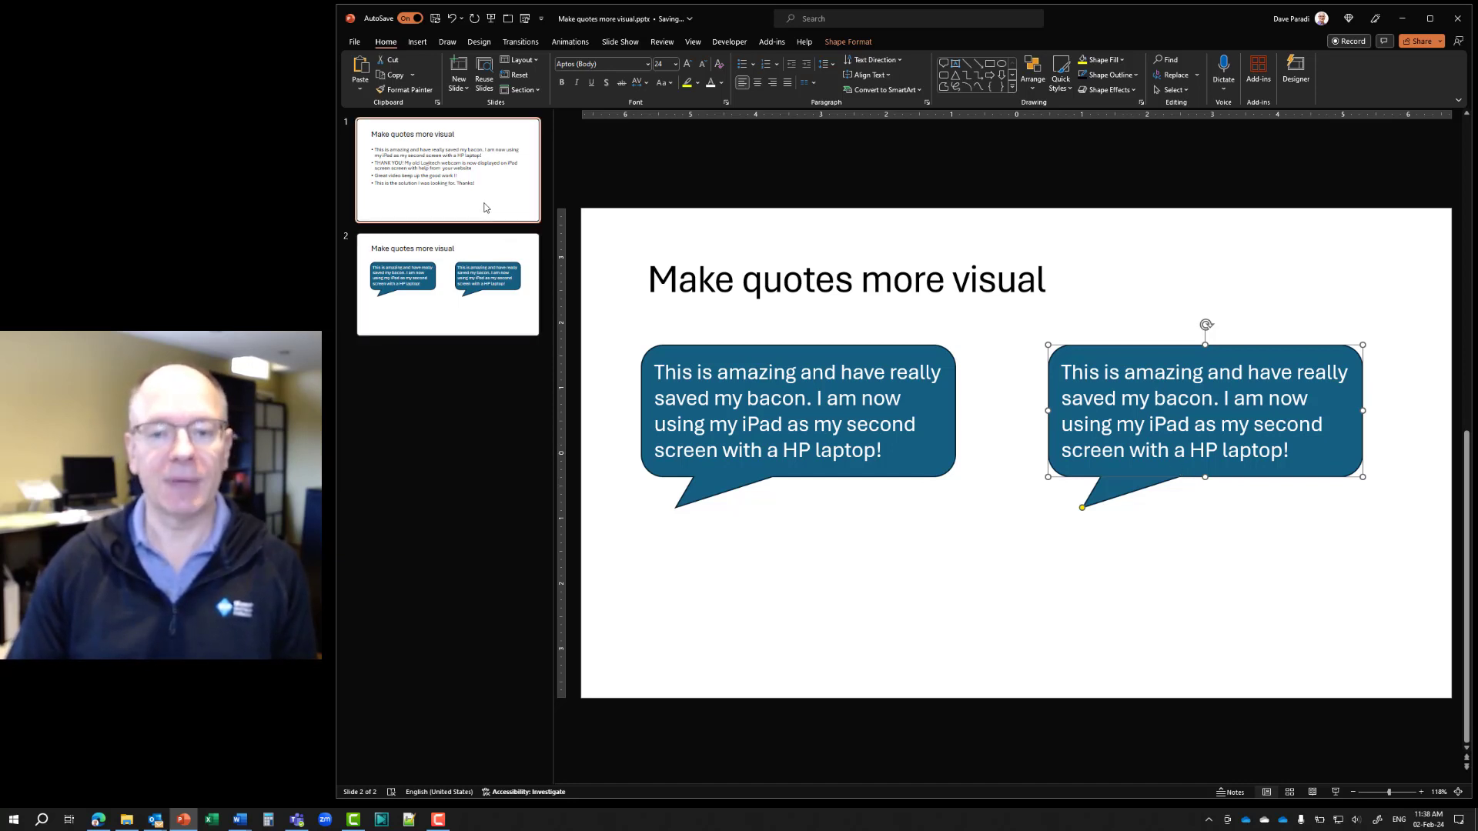
pyautogui.moveTo(667, 412); pyautogui.dragTo(1126, 445)
pyautogui.press('super+c')
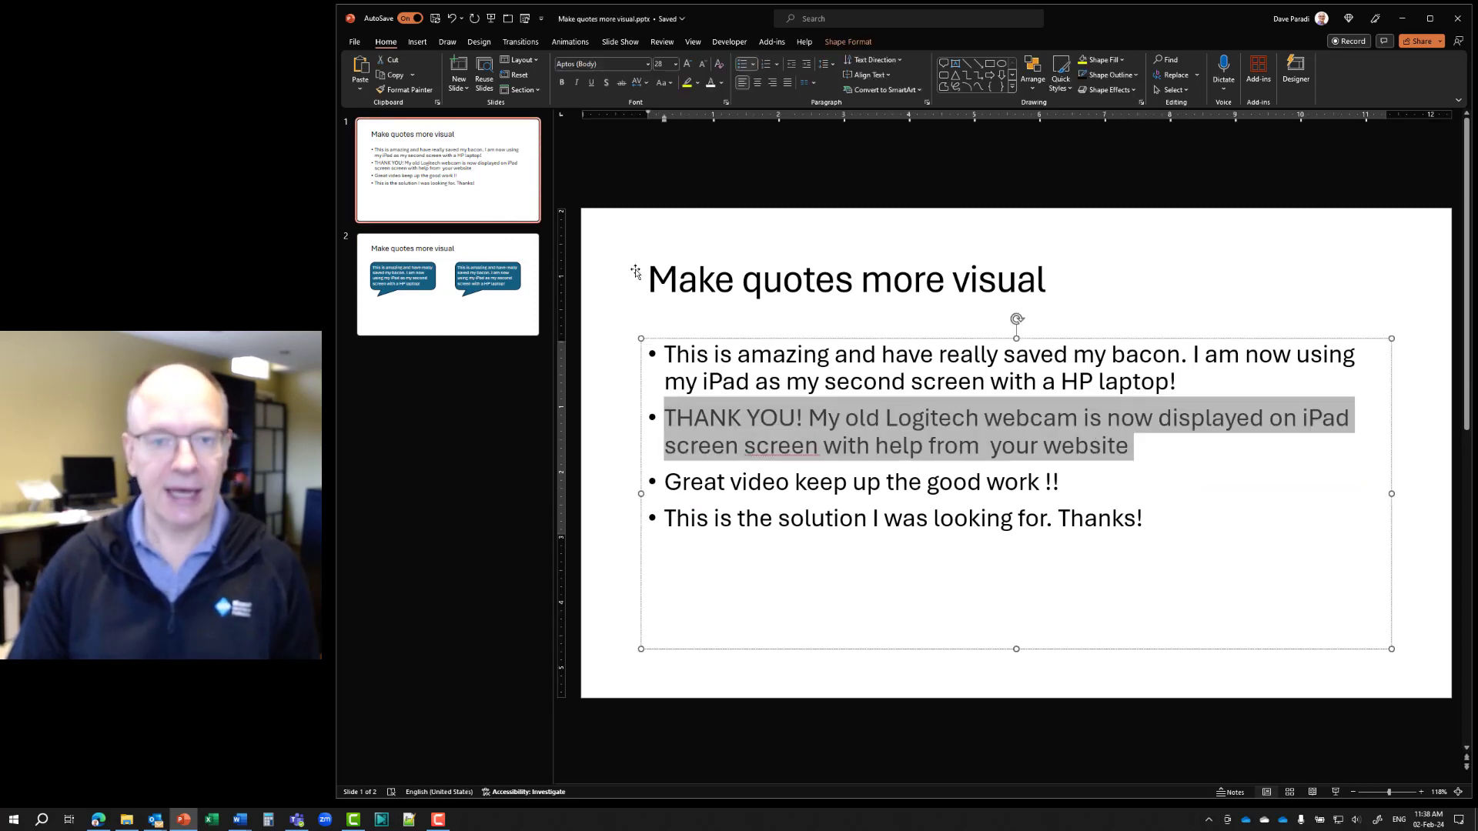
# Step: Replace the right bubble's text with the THANK YOU! webcam quote using Keep Text Only
pyautogui.click(486, 308)
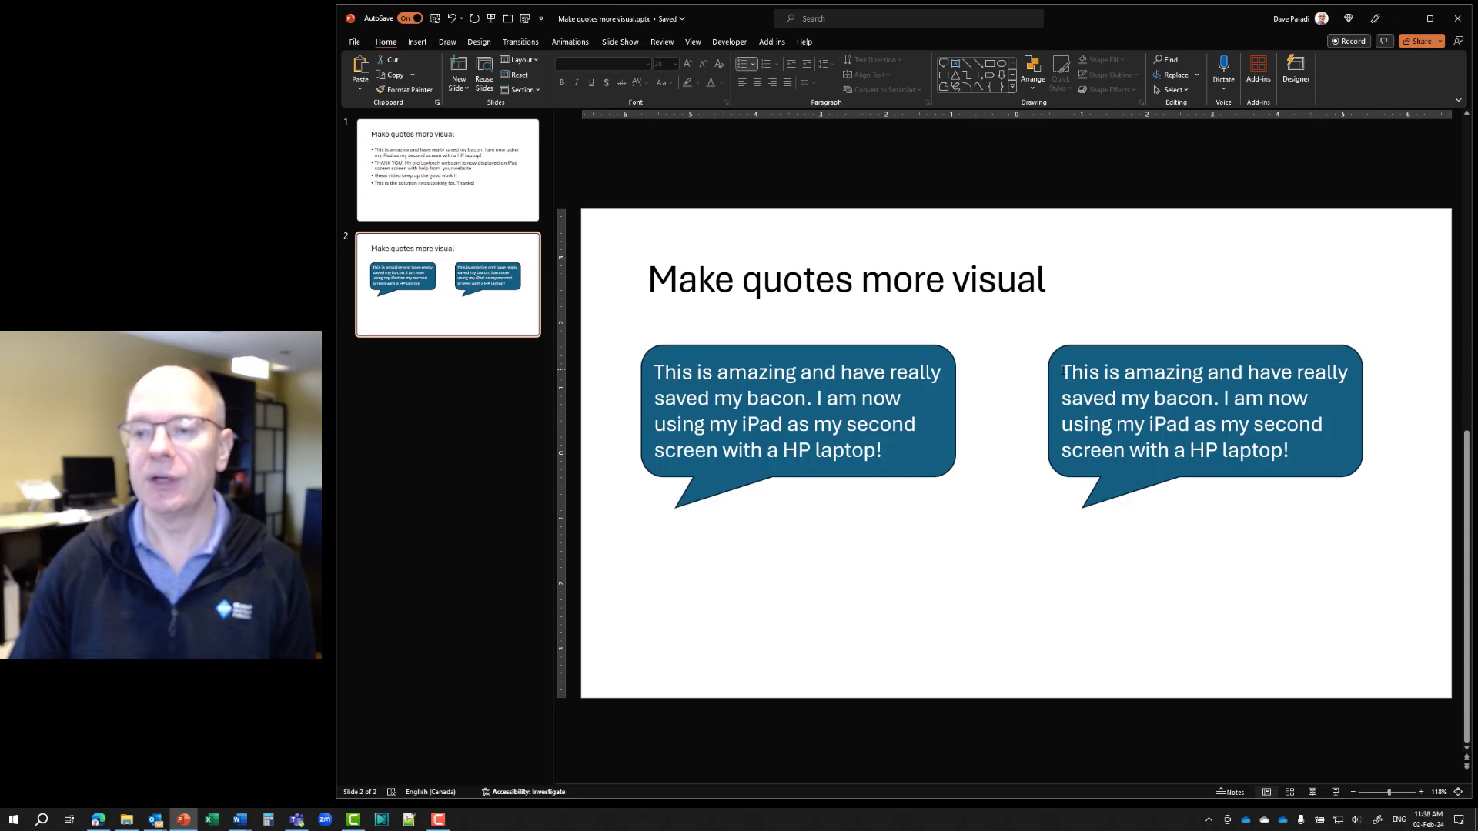
pyautogui.moveTo(1063, 373); pyautogui.dragTo(1298, 452)
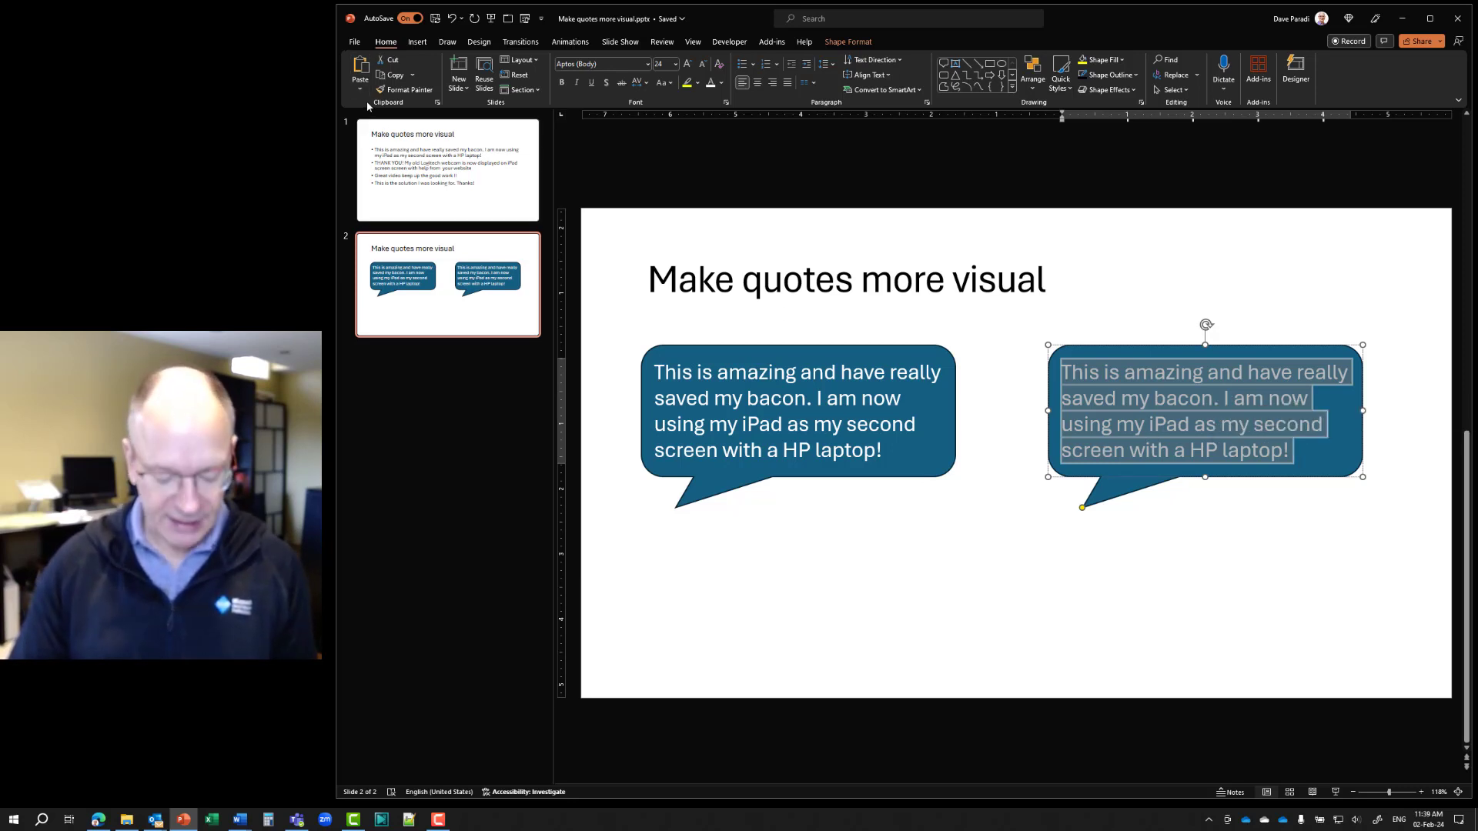
pyautogui.press('super+plus')
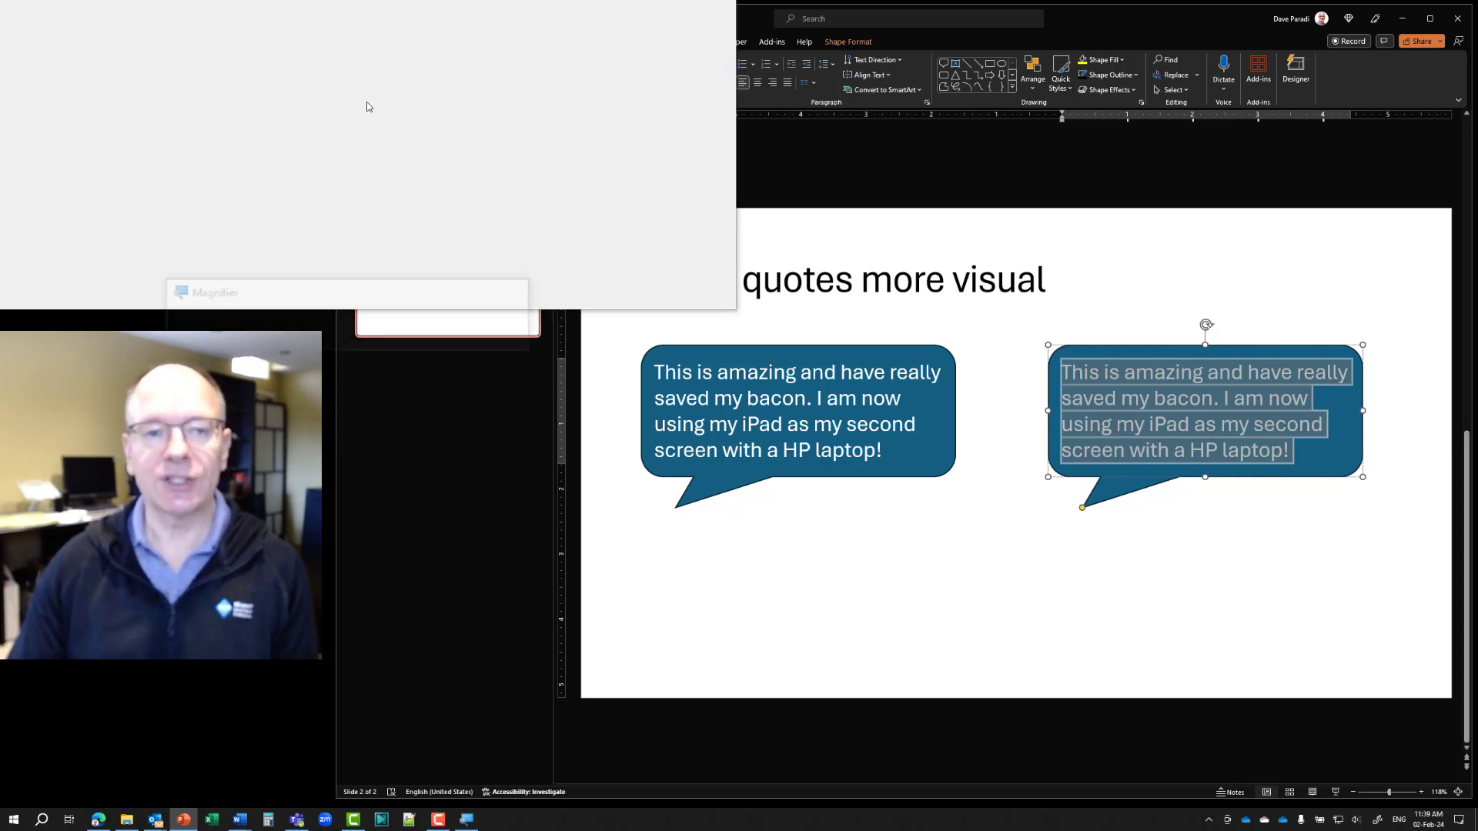
pyautogui.click(360, 91)
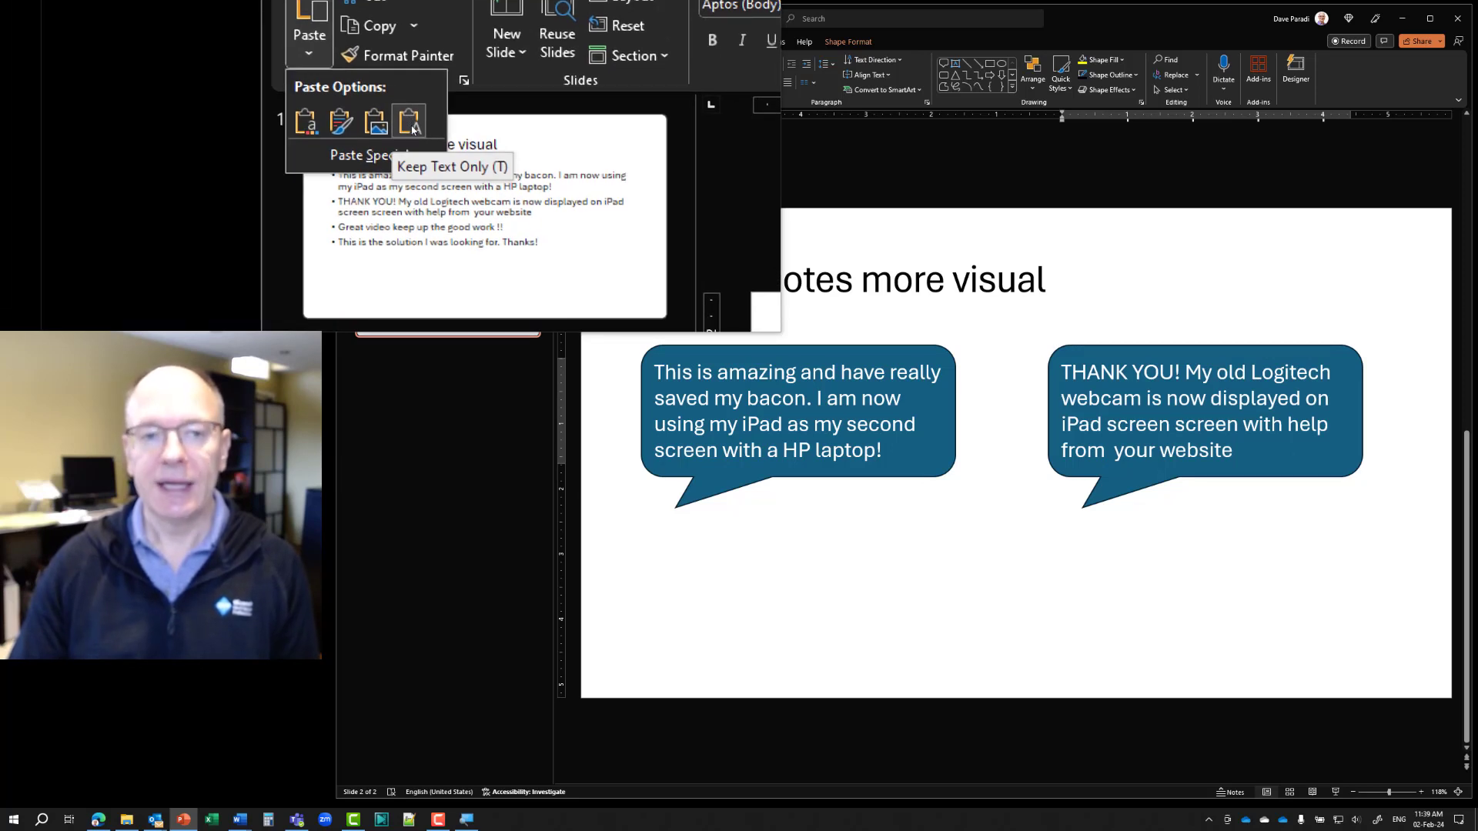
pyautogui.click(410, 122)
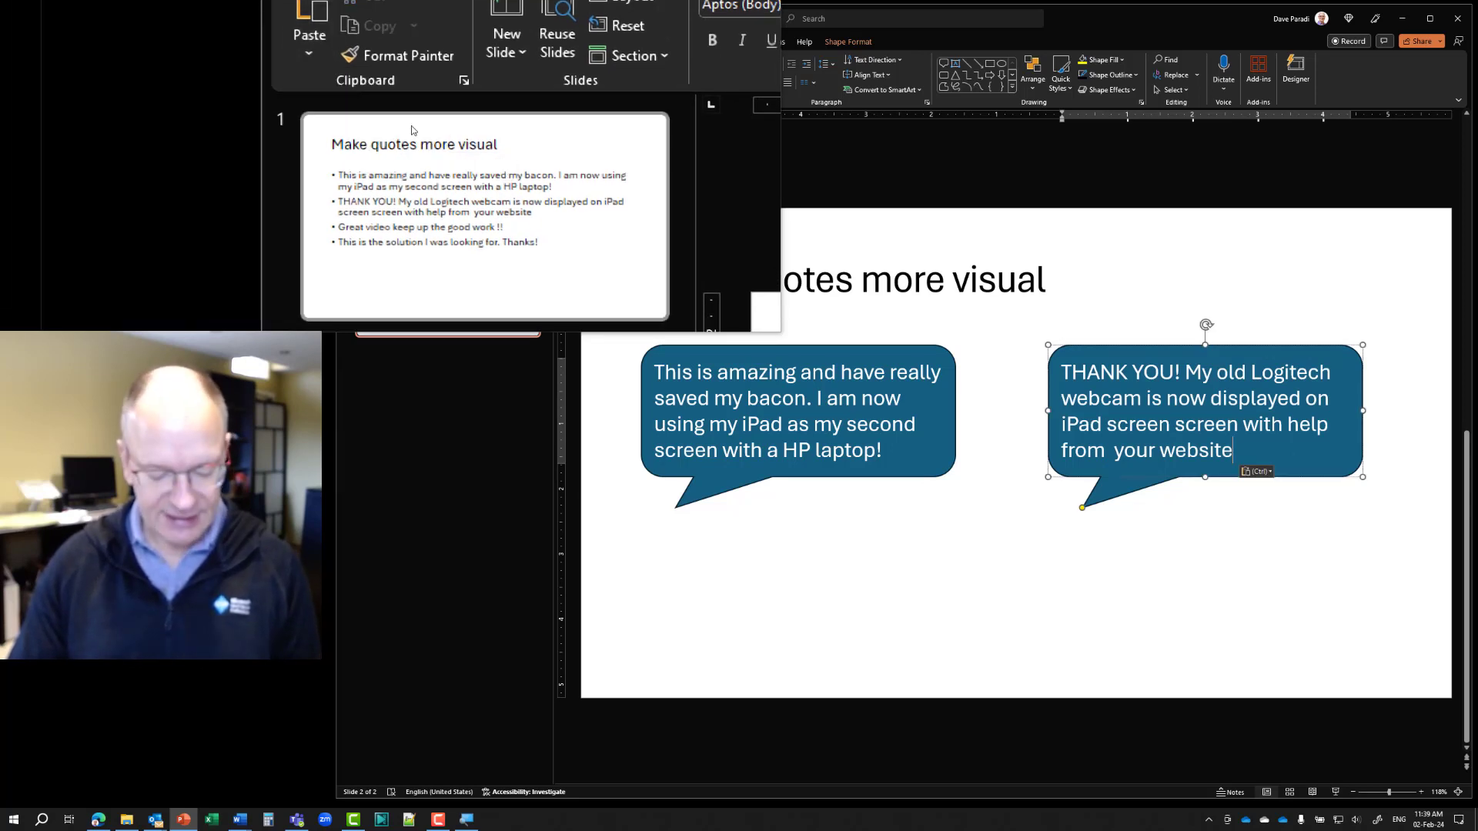
pyautogui.press('super+Escape')
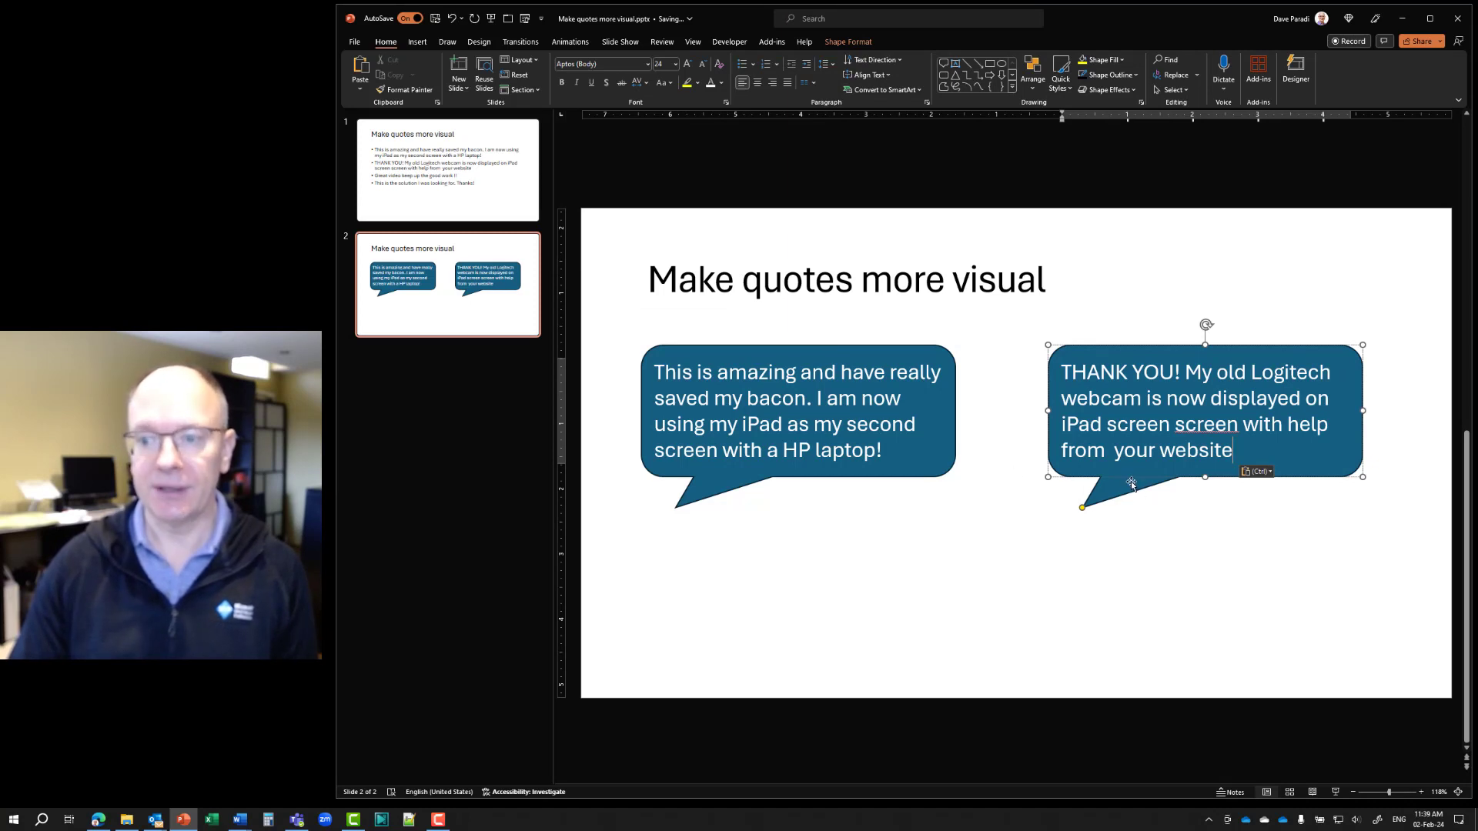
pyautogui.click(1291, 475)
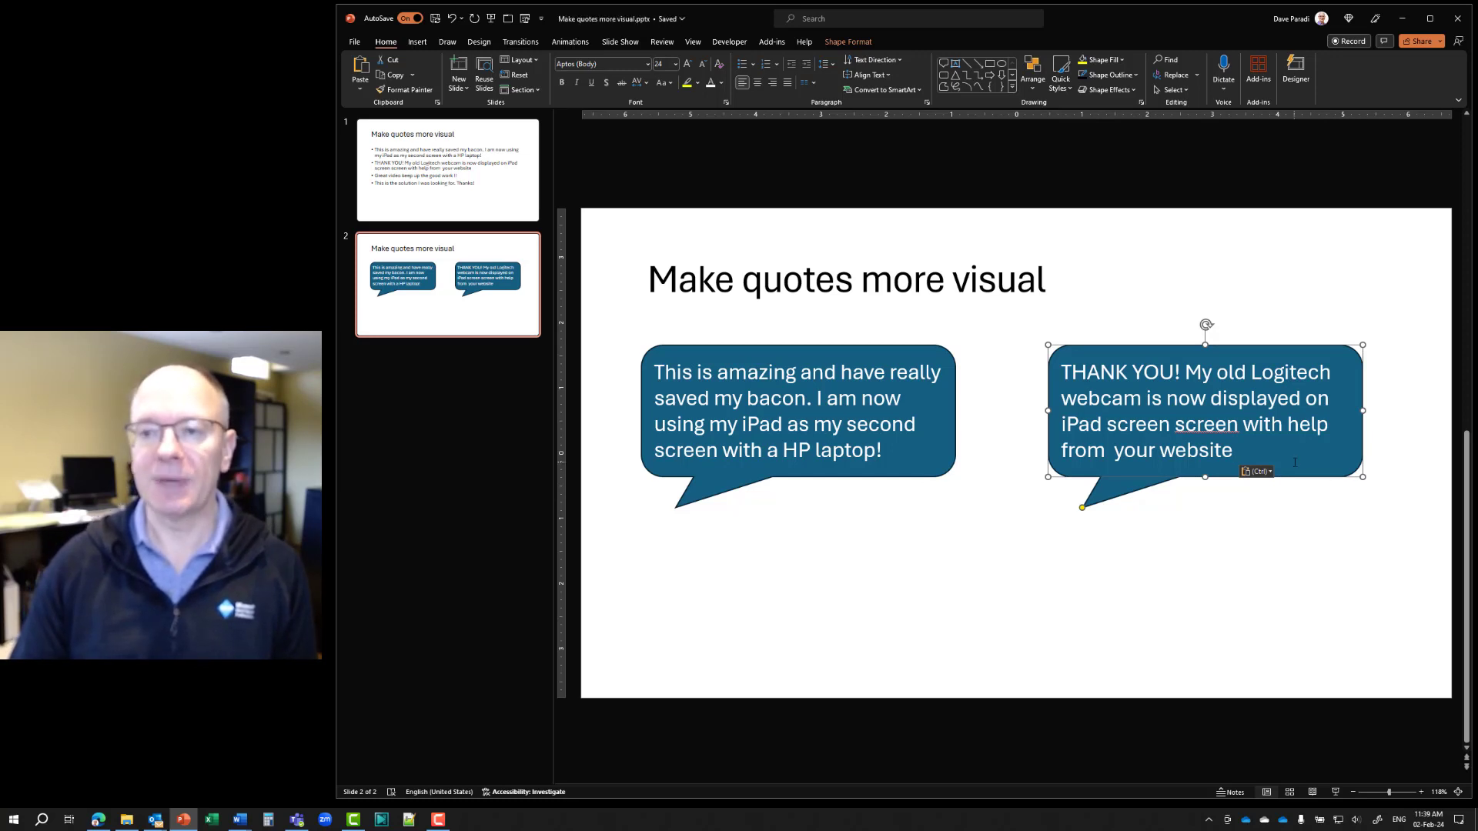
# Step: Fill the right bubble with Dark Green, Accent 3, then select both bubbles together
pyautogui.click(1120, 61)
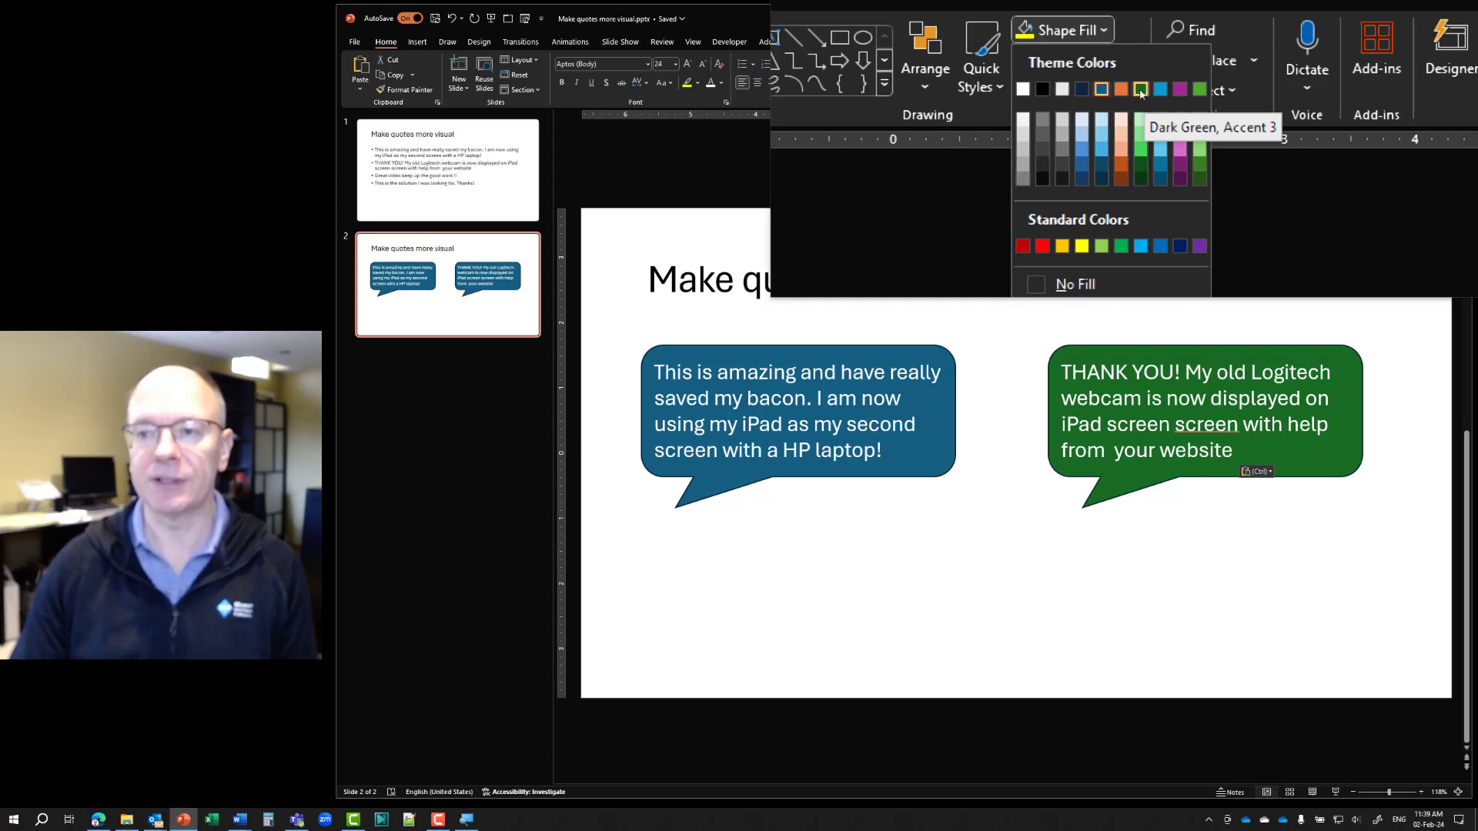
pyautogui.click(1140, 91)
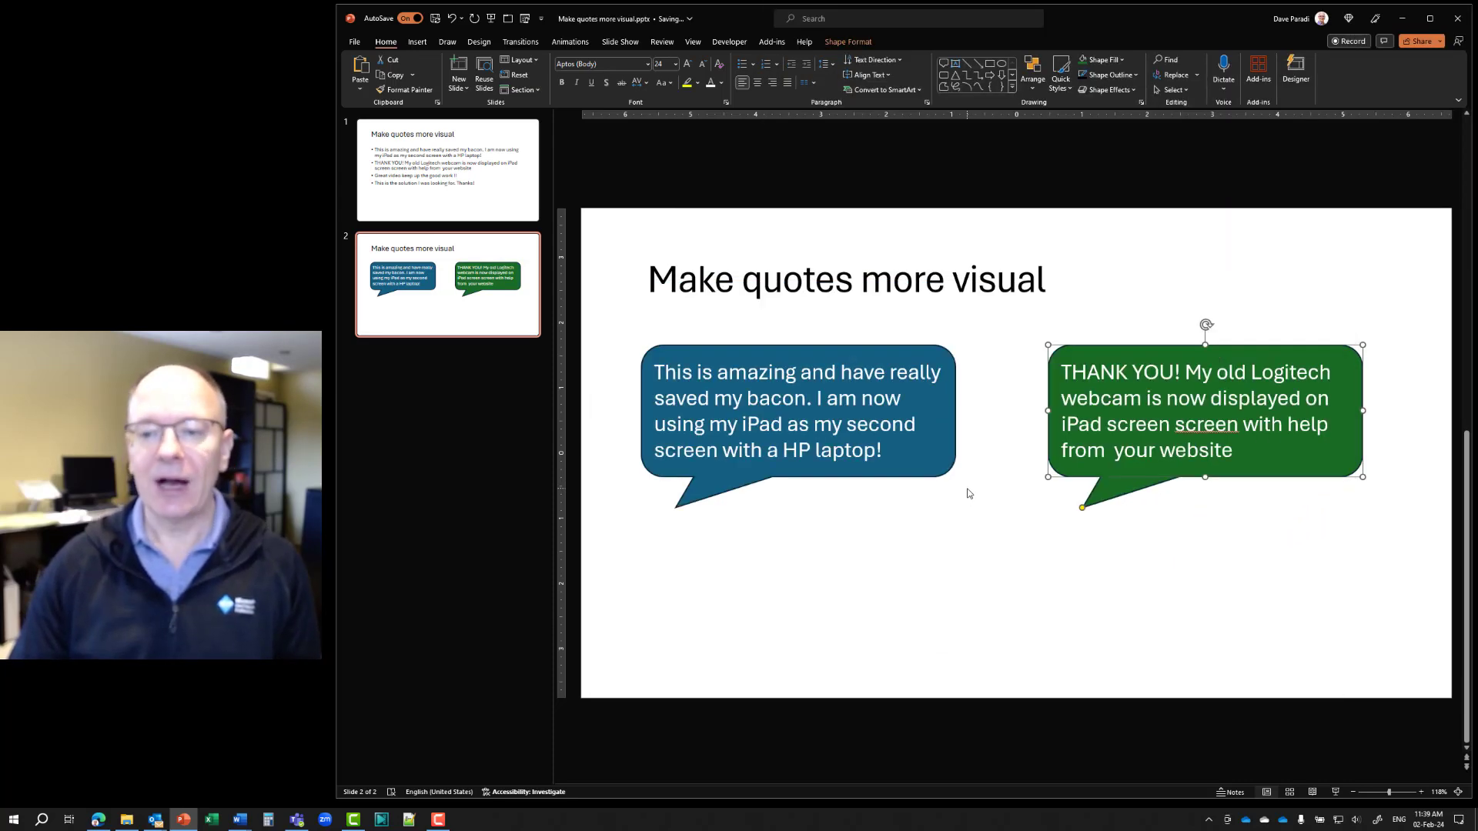
pyautogui.click(1146, 521)
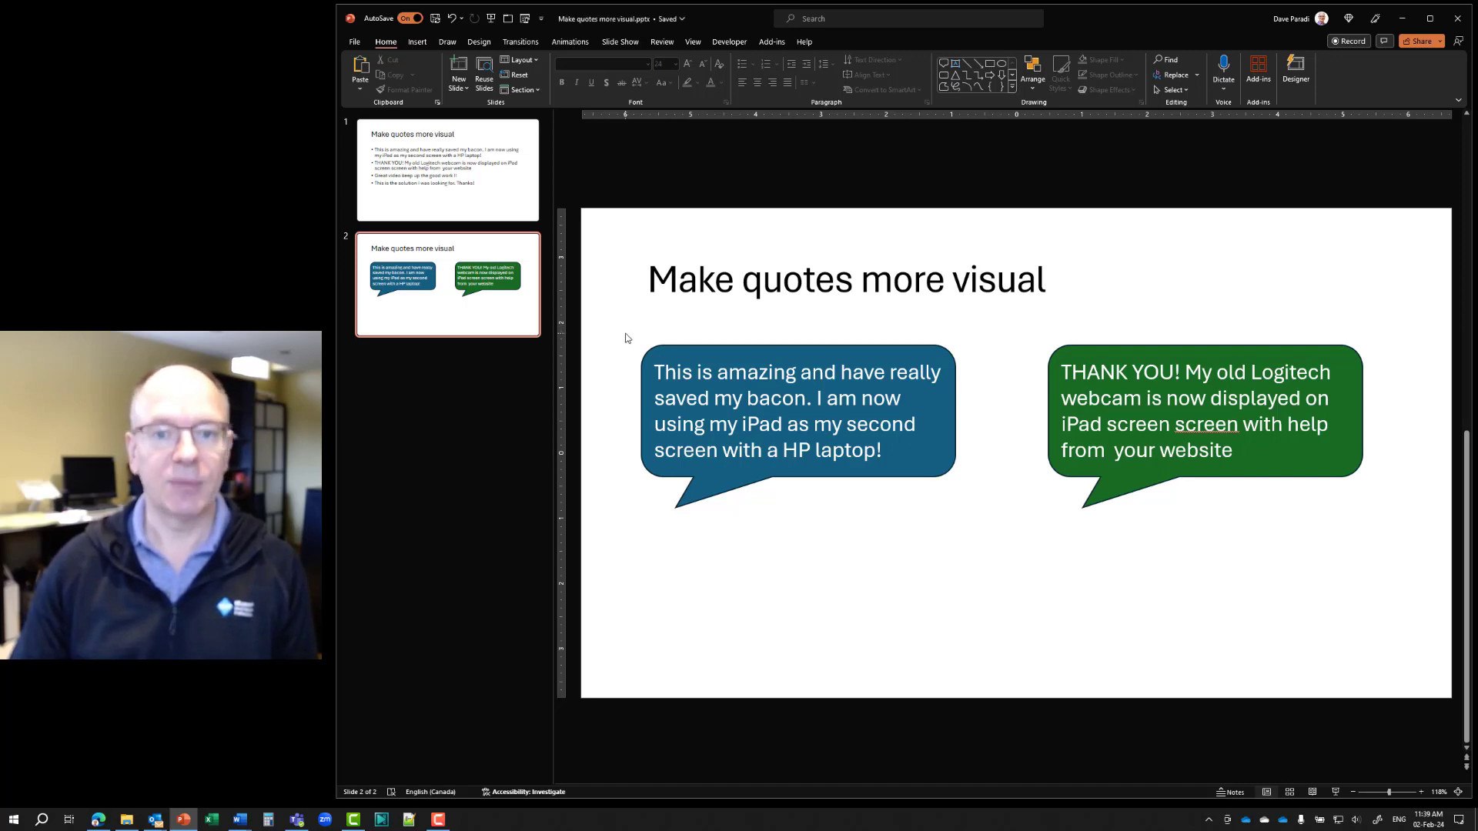
pyautogui.moveTo(612, 334); pyautogui.dragTo(1407, 530)
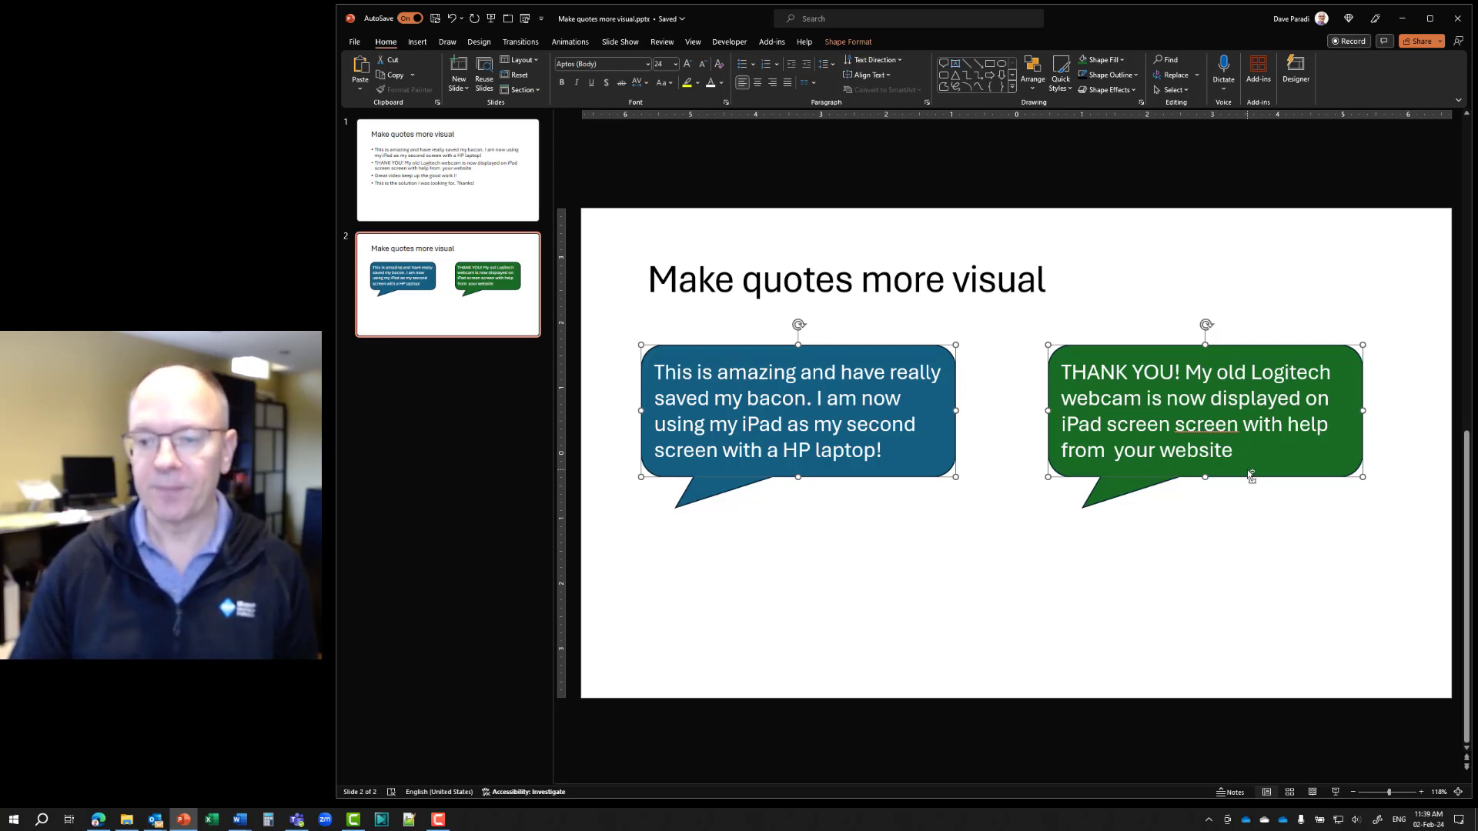
# Step: Copy both bubbles below the originals and put the 'Great video' quote in the bottom-left copy as text only
pyautogui.moveTo(1247, 472); pyautogui.dragTo(1284, 652)
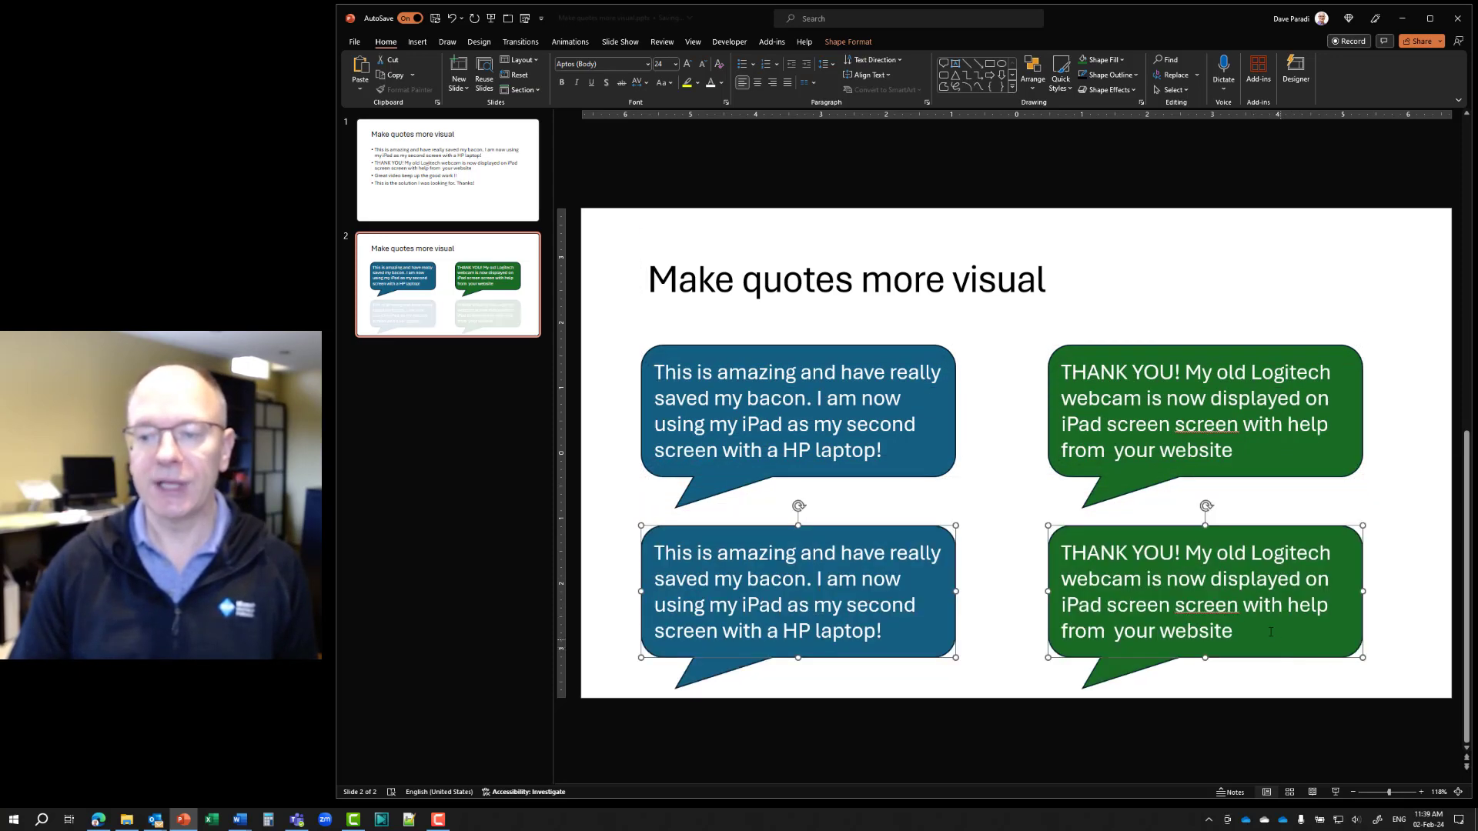
pyautogui.click(986, 562)
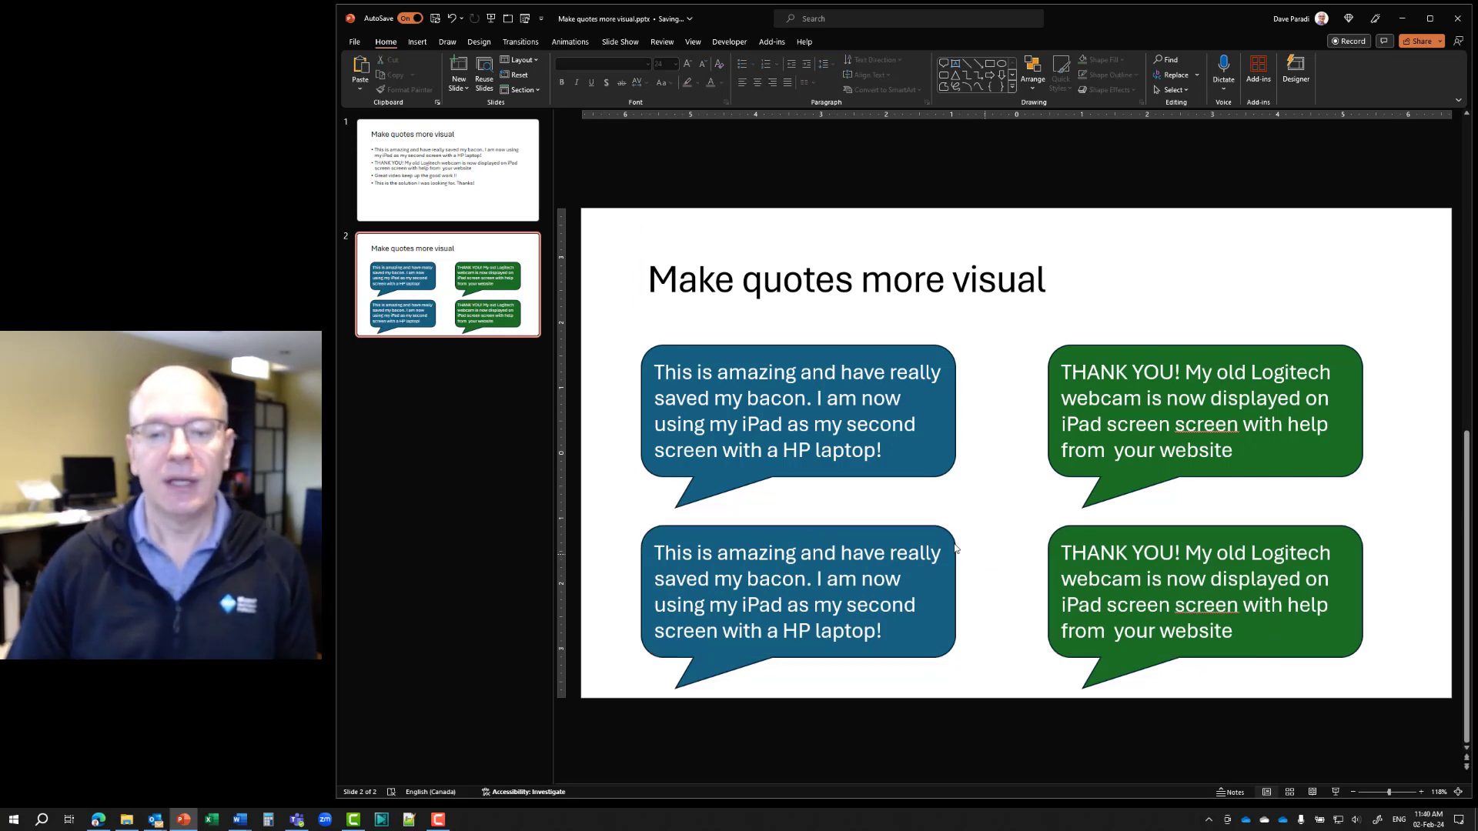
pyautogui.press('pageup')
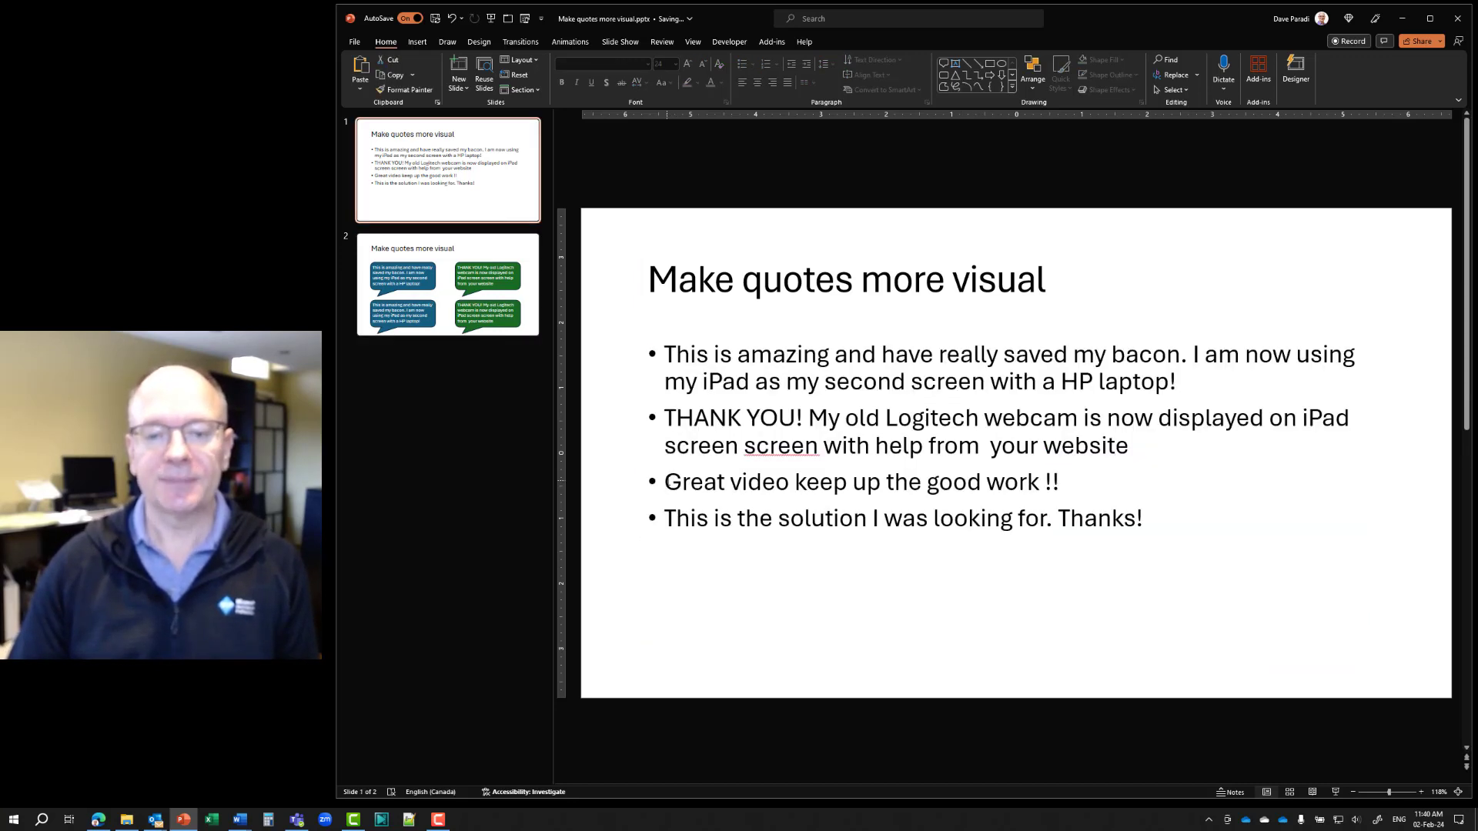
pyautogui.moveTo(663, 482); pyautogui.dragTo(1058, 484)
pyautogui.press('super+c')
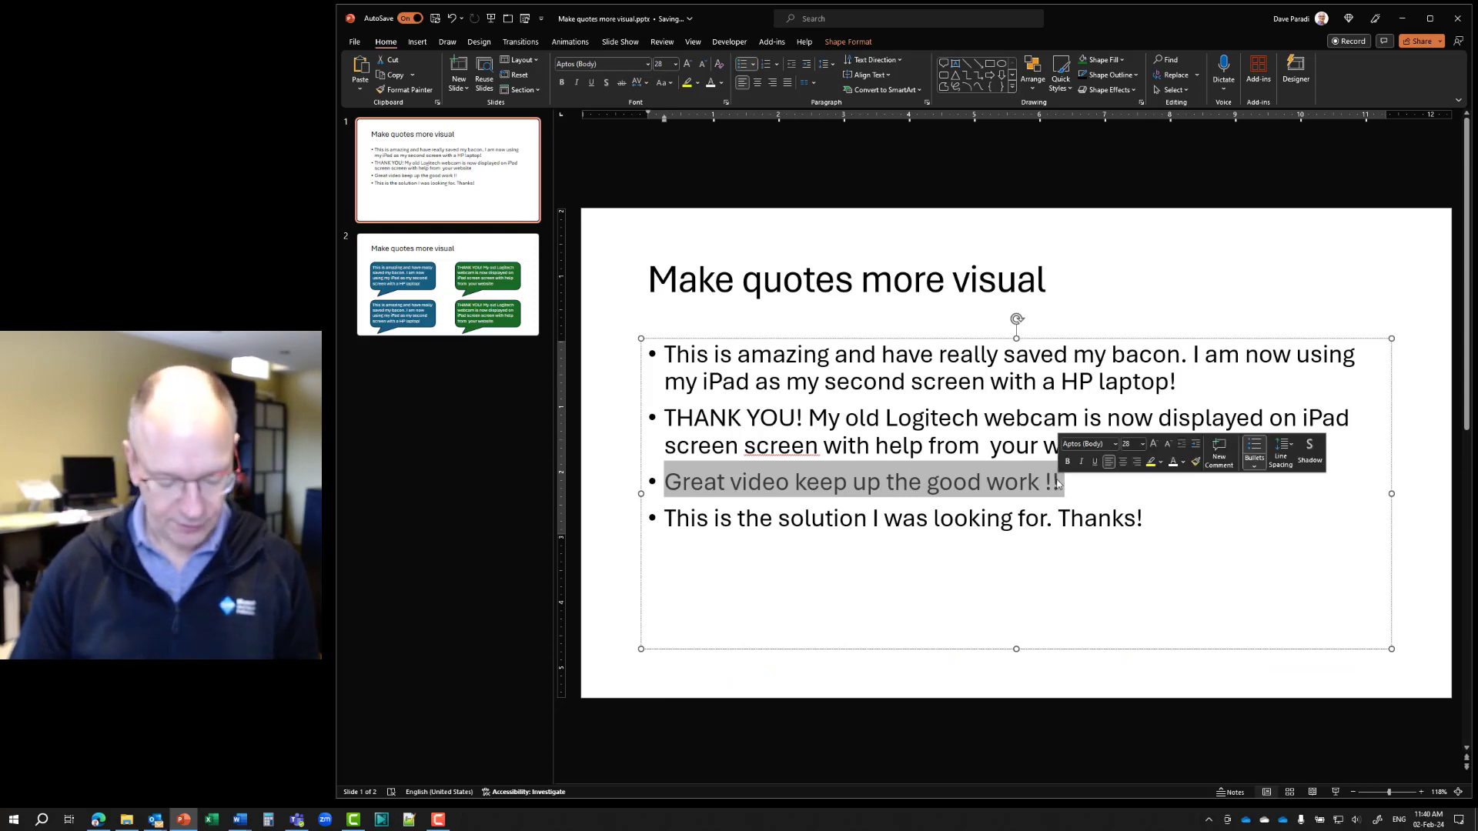
pyautogui.press('pagedown')
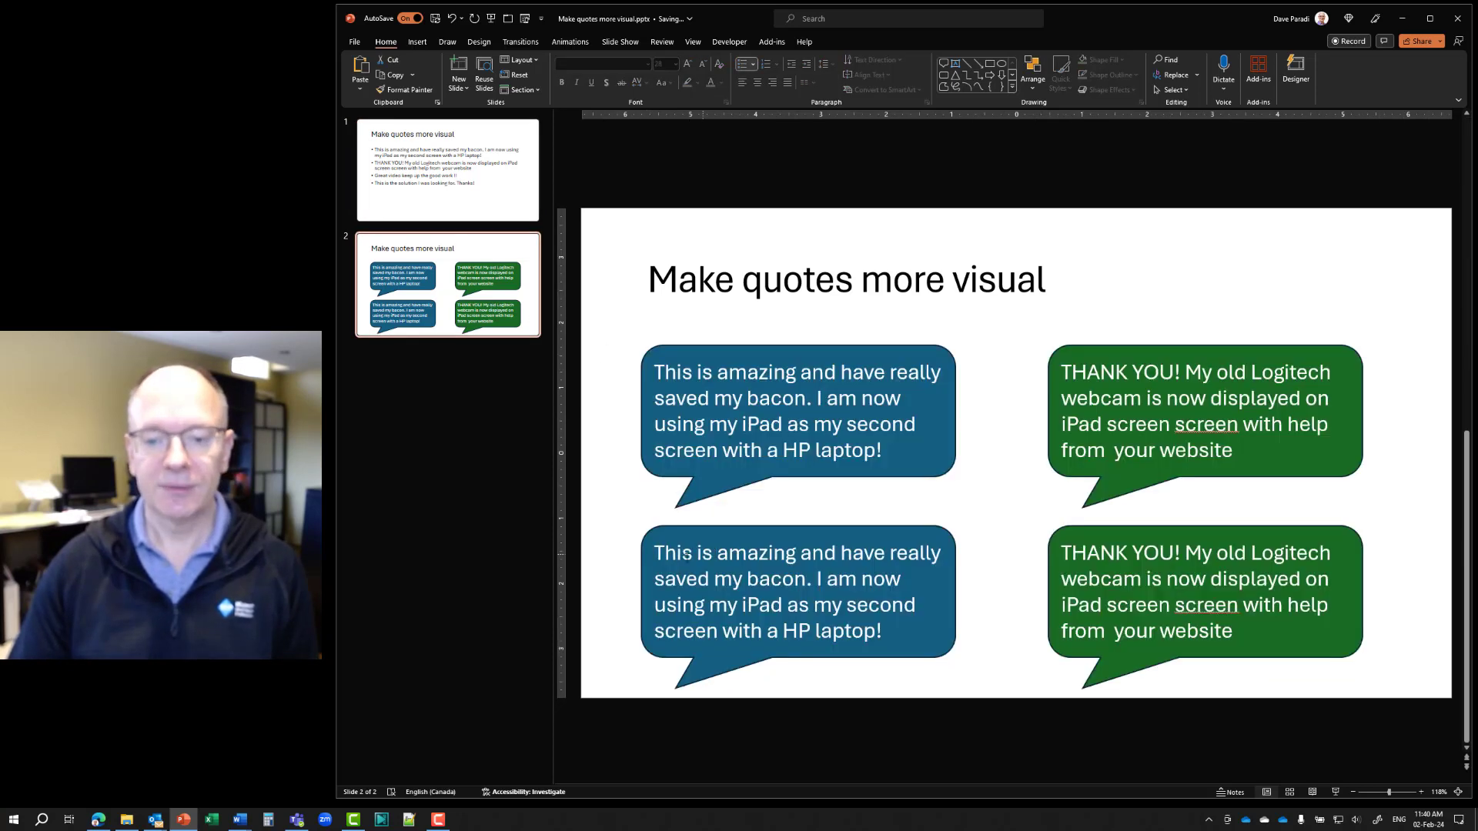
pyautogui.moveTo(654, 553); pyautogui.dragTo(895, 636)
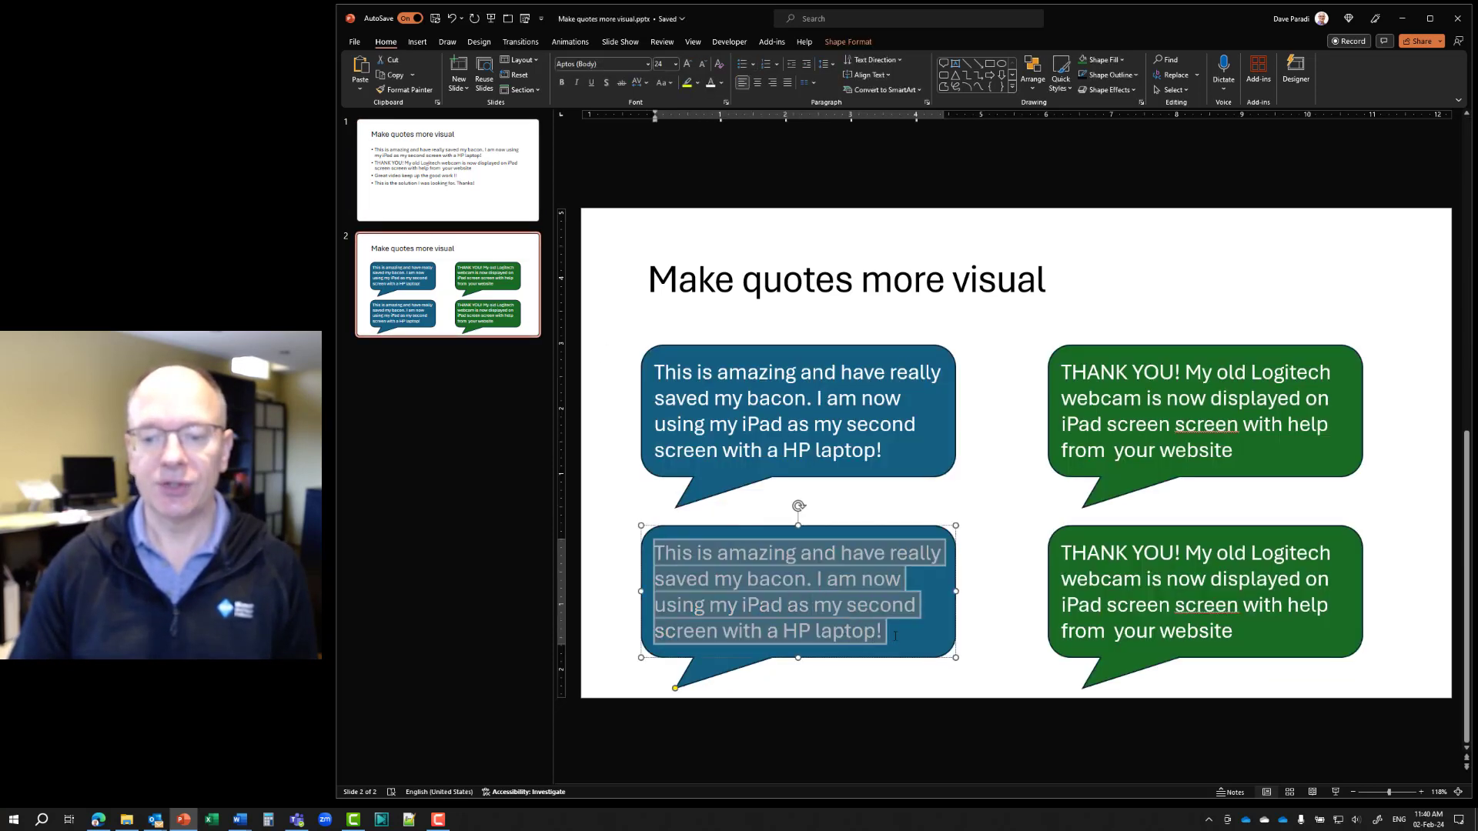
pyautogui.click(359, 88)
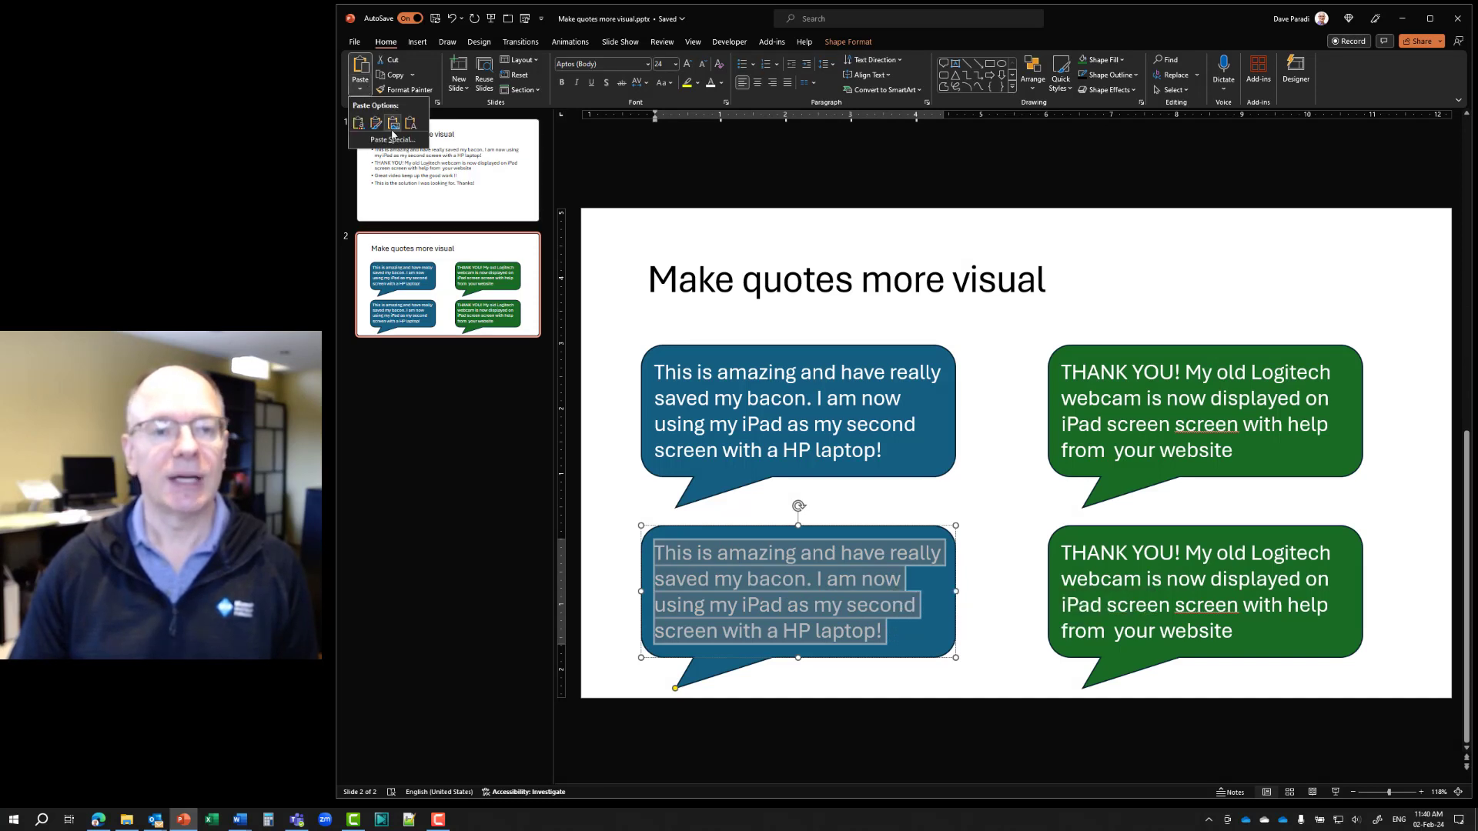
pyautogui.click(409, 124)
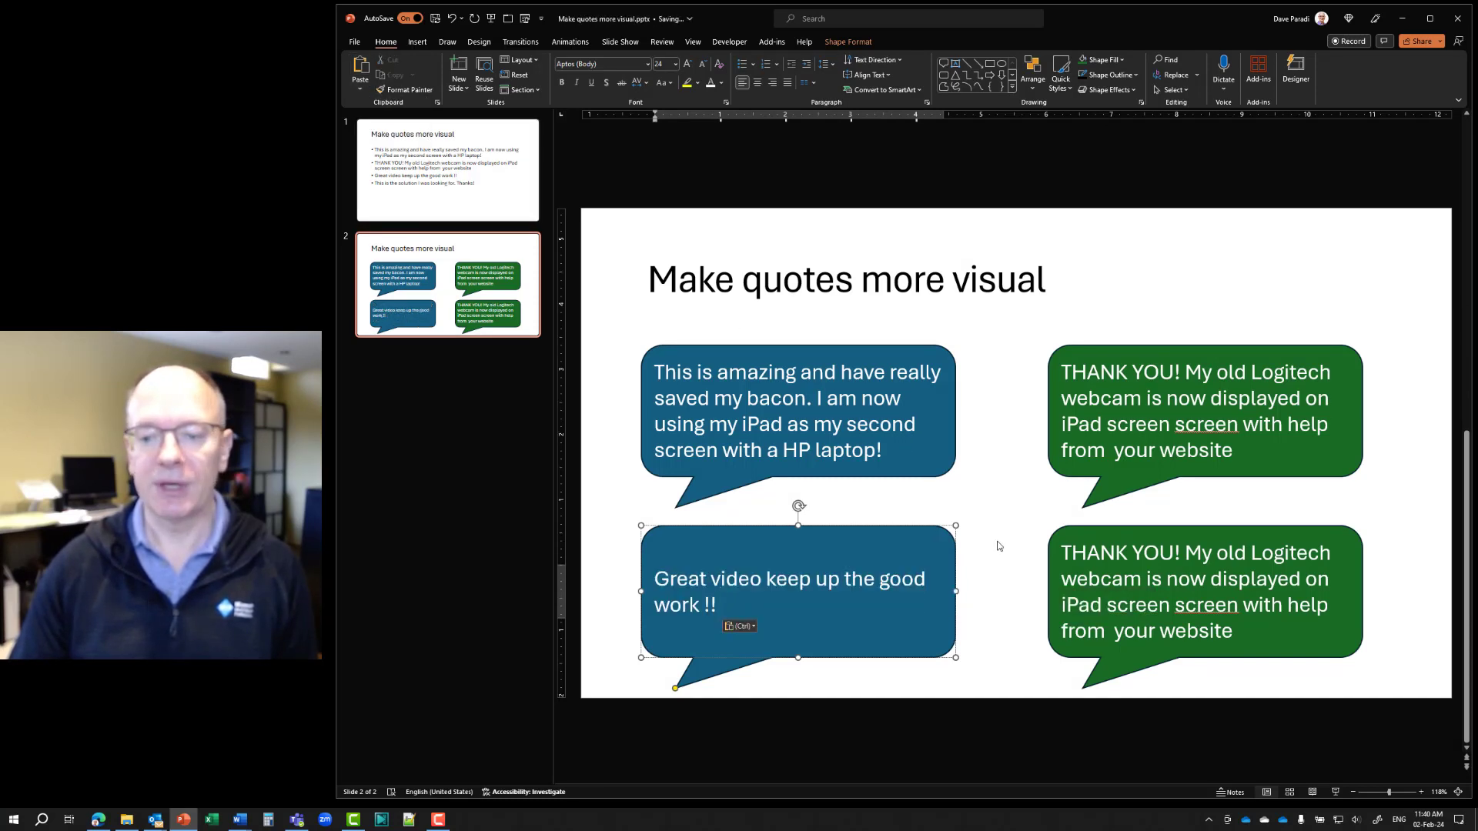
# Step: Paste the 'This is the solution' quote from slide 1 into the bottom-right bubble
pyautogui.click(1205, 585)
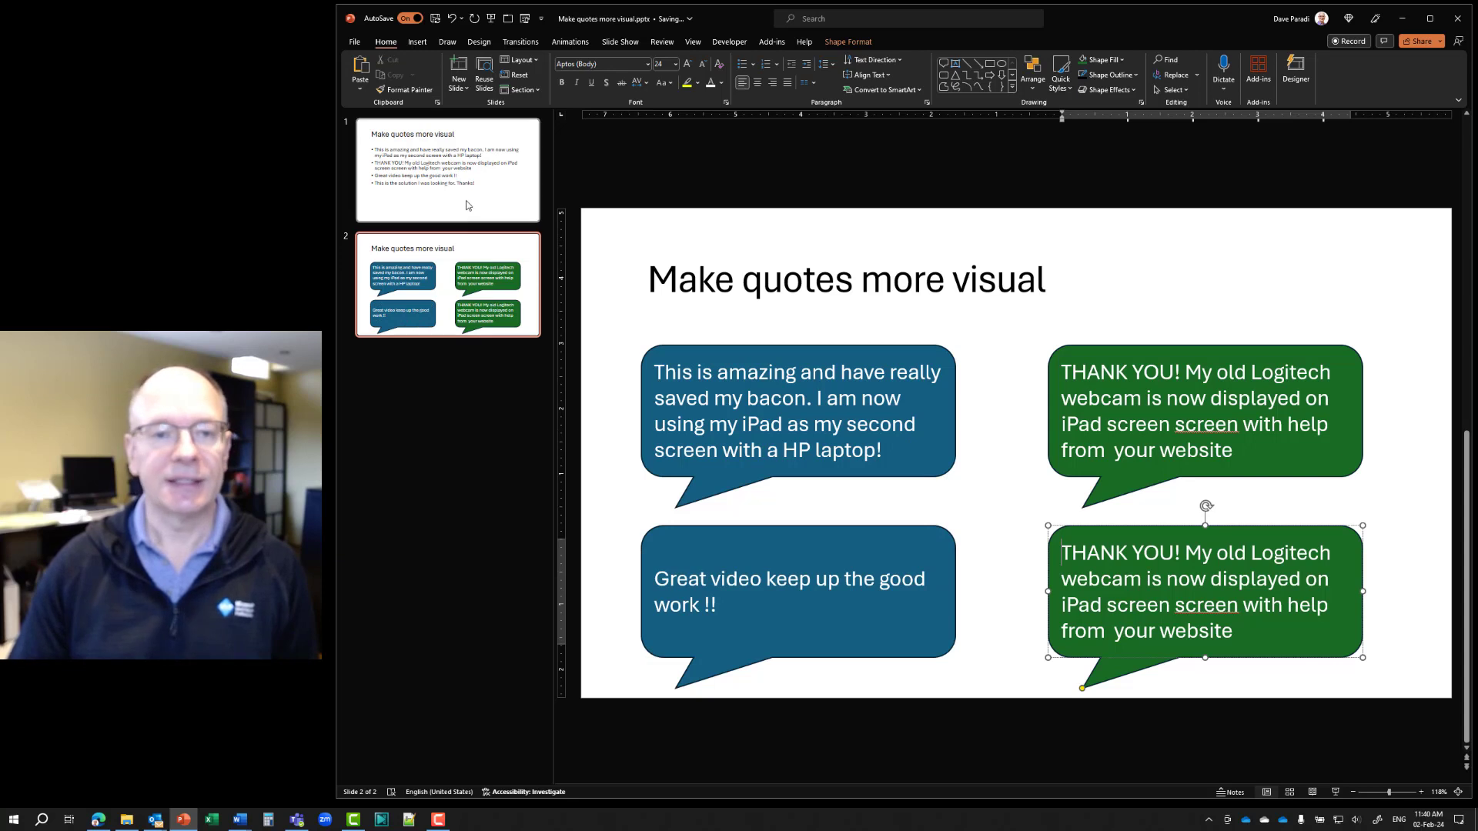
pyautogui.click(447, 169)
pyautogui.moveTo(681, 521); pyautogui.dragTo(1155, 520)
pyautogui.hotkey('ctrl', 'c')
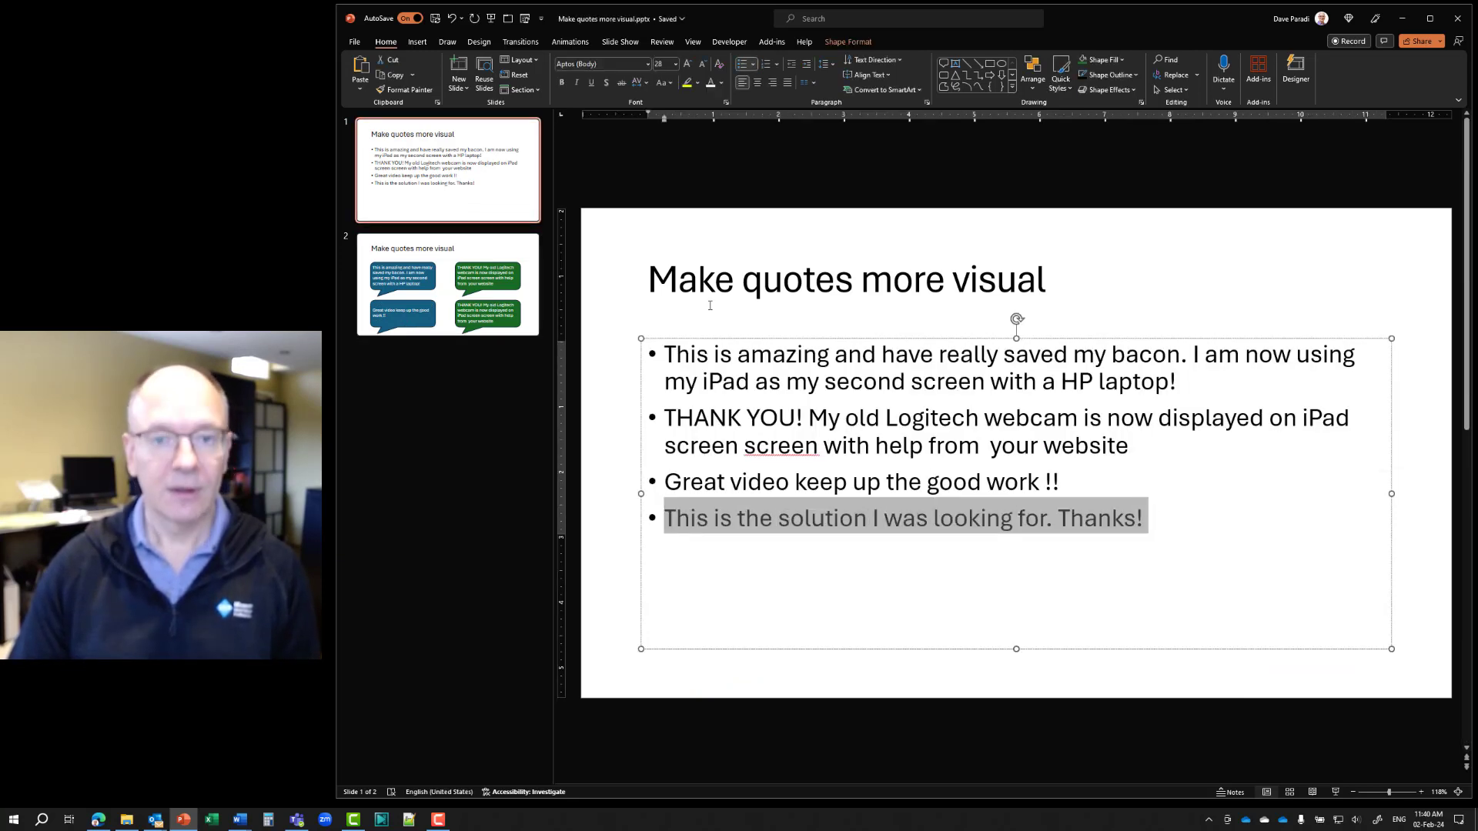
pyautogui.click(447, 285)
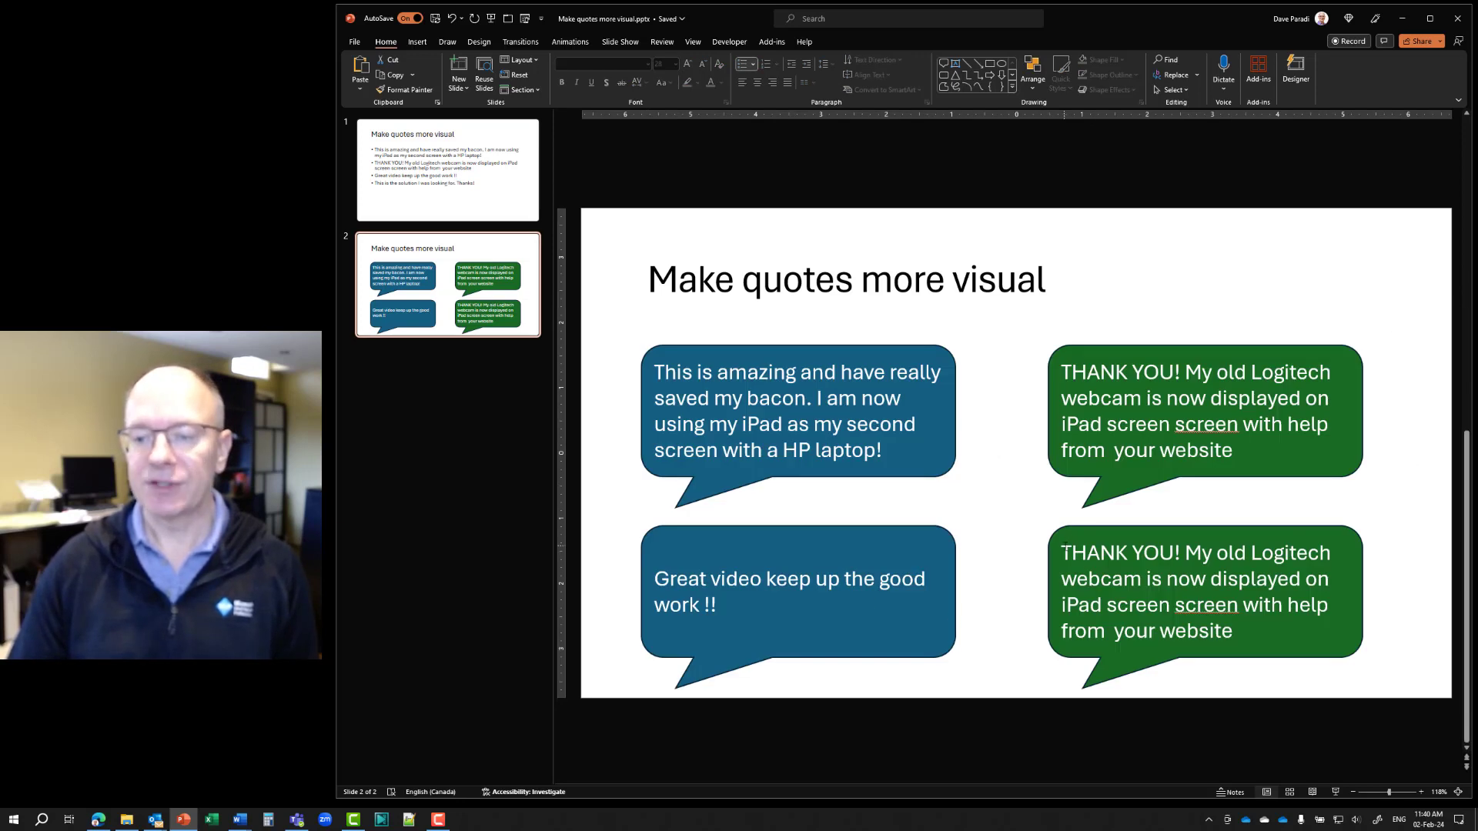
pyautogui.moveTo(1062, 548); pyautogui.dragTo(1236, 632)
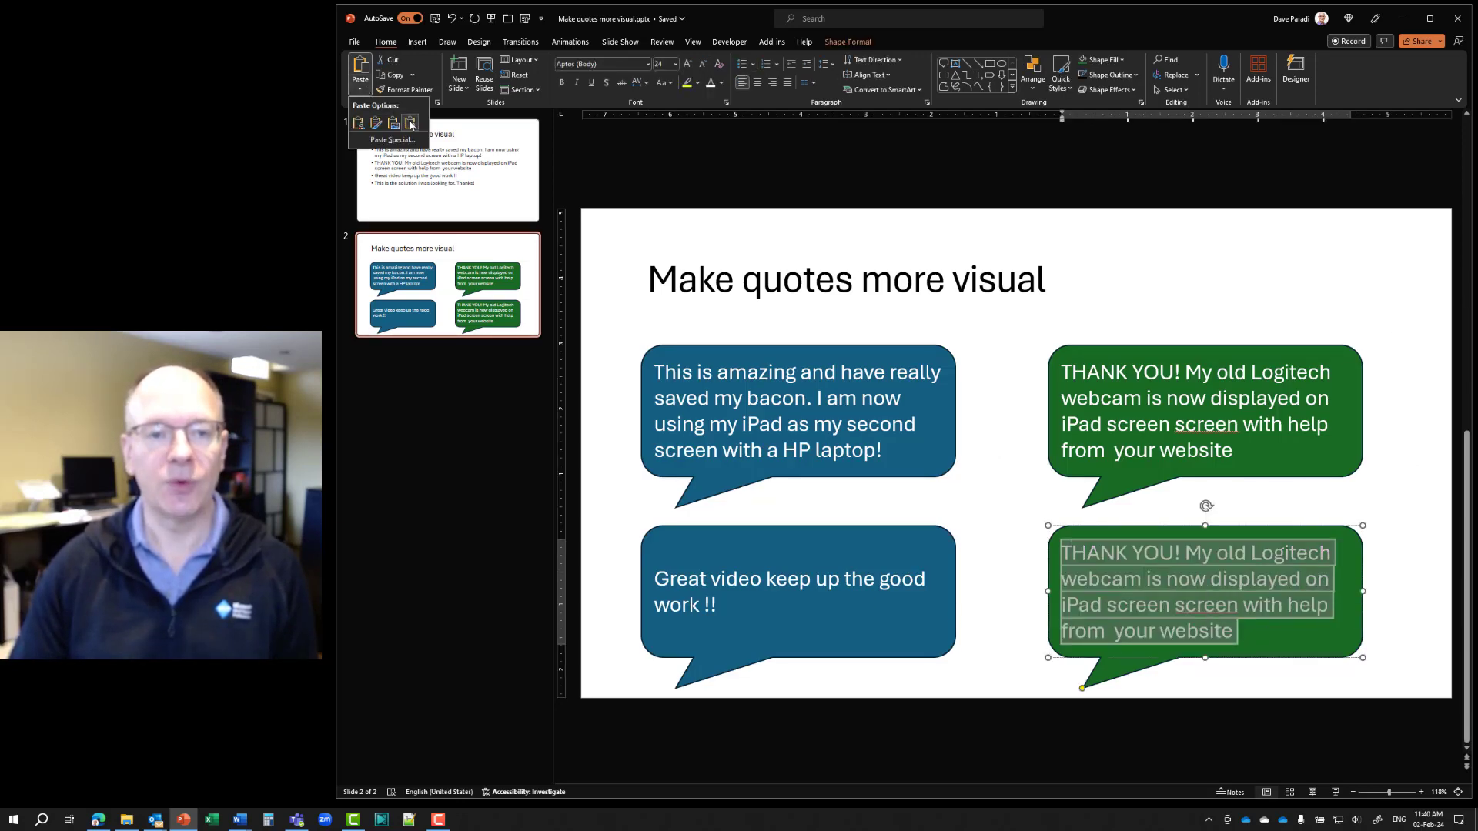
pyautogui.hotkey('ctrl', 'v')
# Step: Fill the bottom-left bubble with dark purple
pyautogui.click(899, 525)
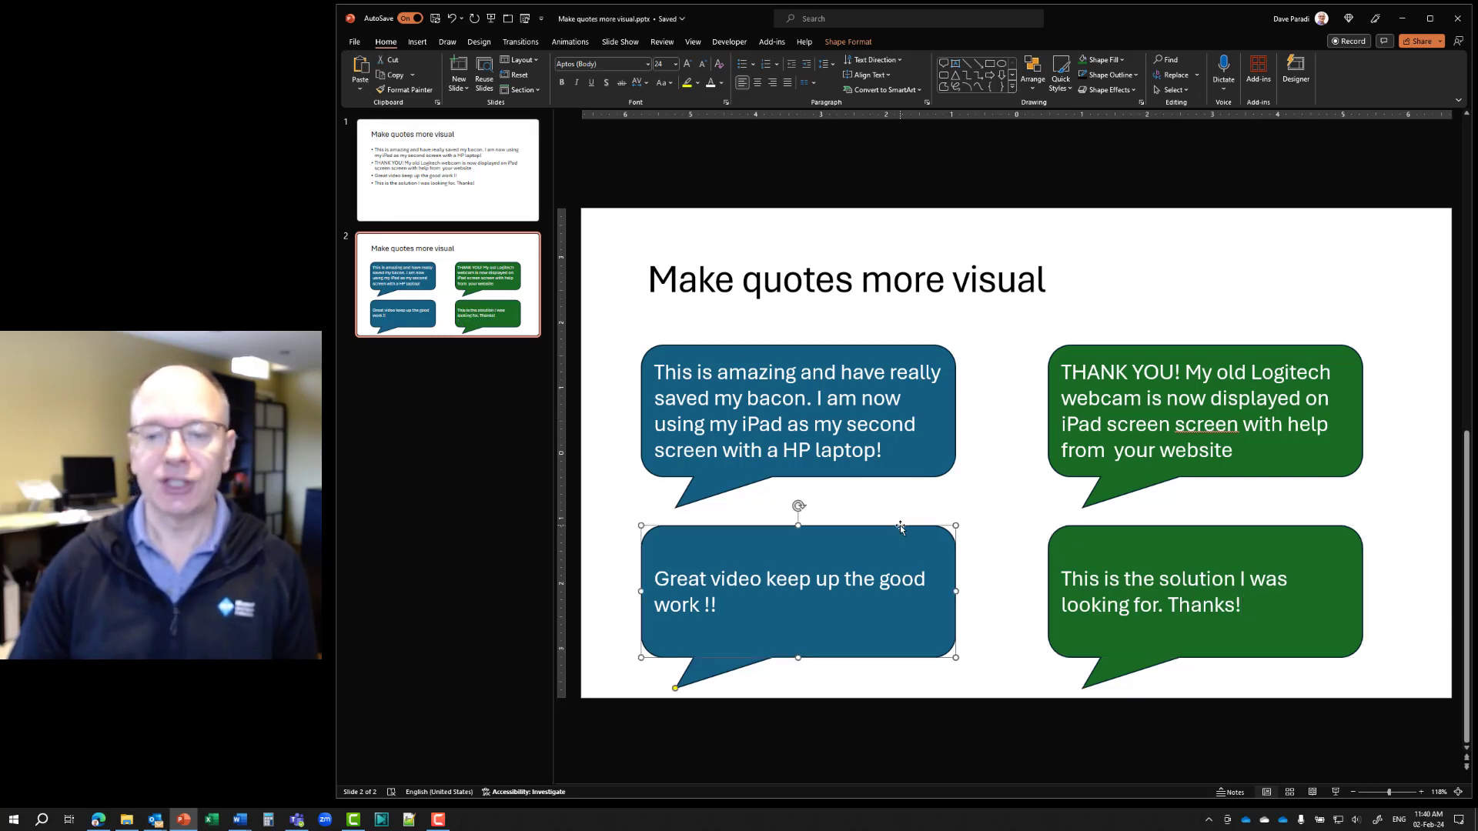
pyautogui.click(1121, 60)
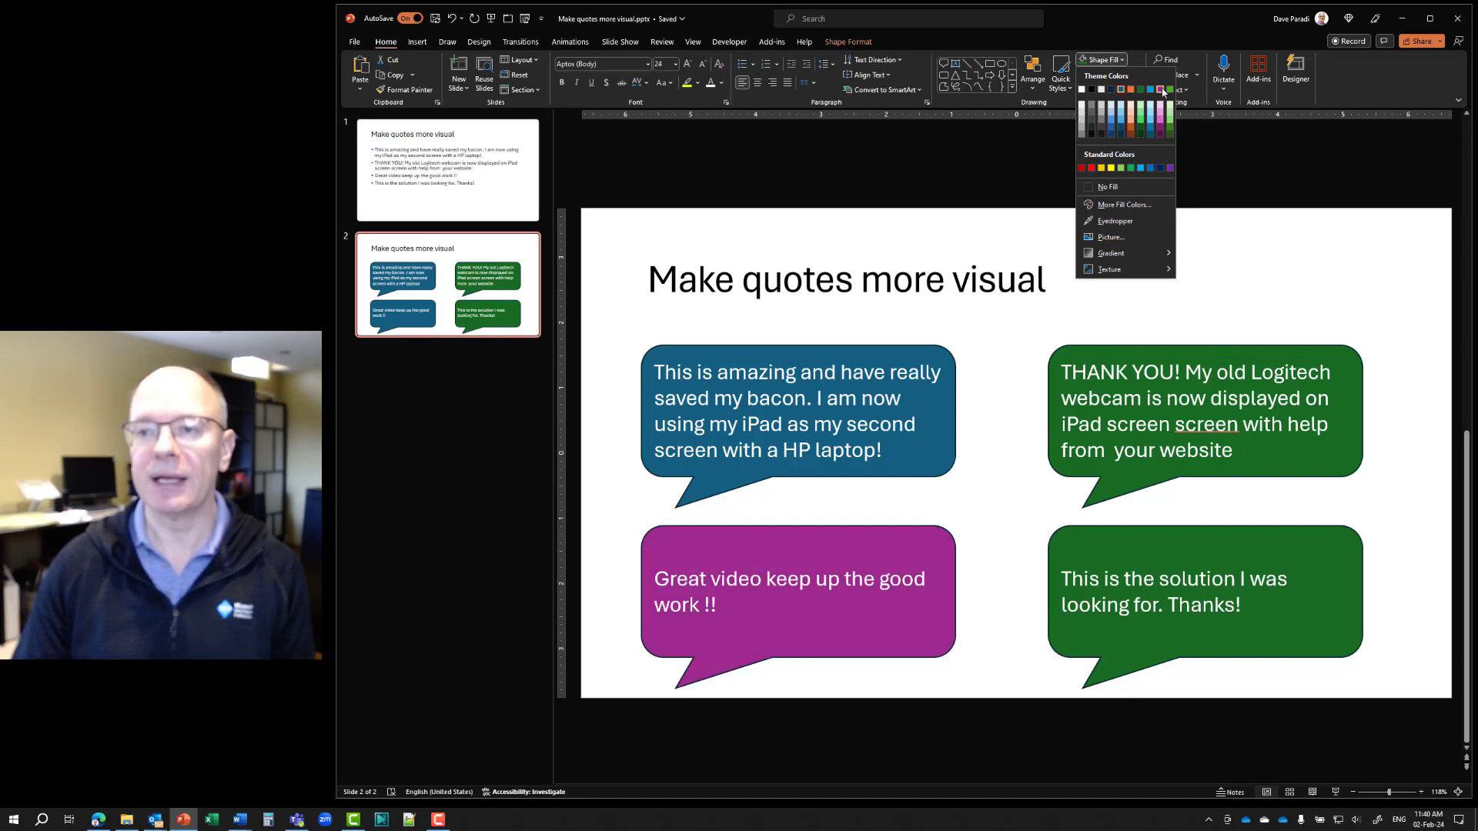
pyautogui.click(1160, 132)
# Step: Fill the bottom-right bubble with Orange, Accent 2, Darker 25%
pyautogui.click(1176, 531)
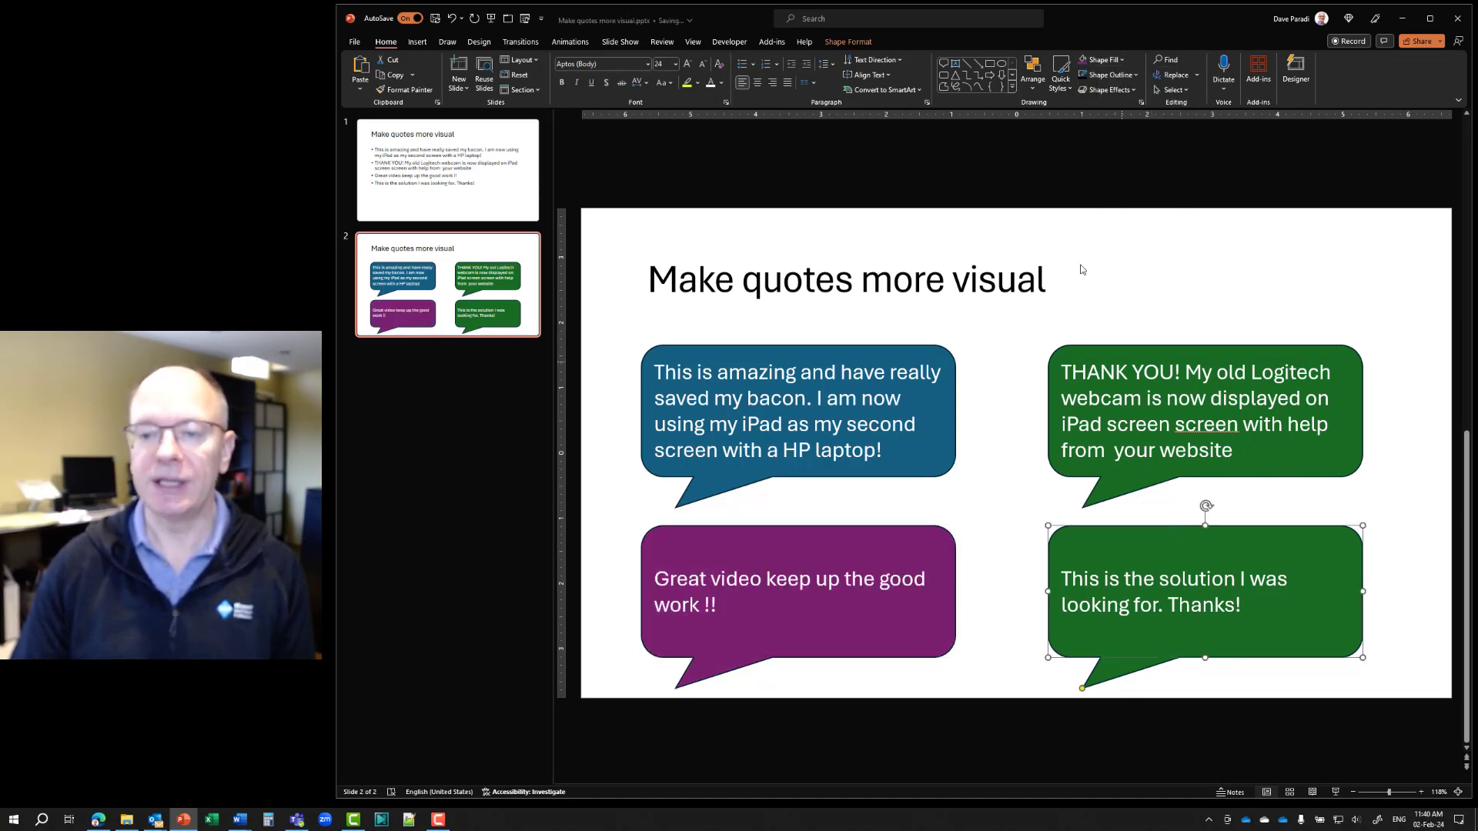
pyautogui.click(1116, 60)
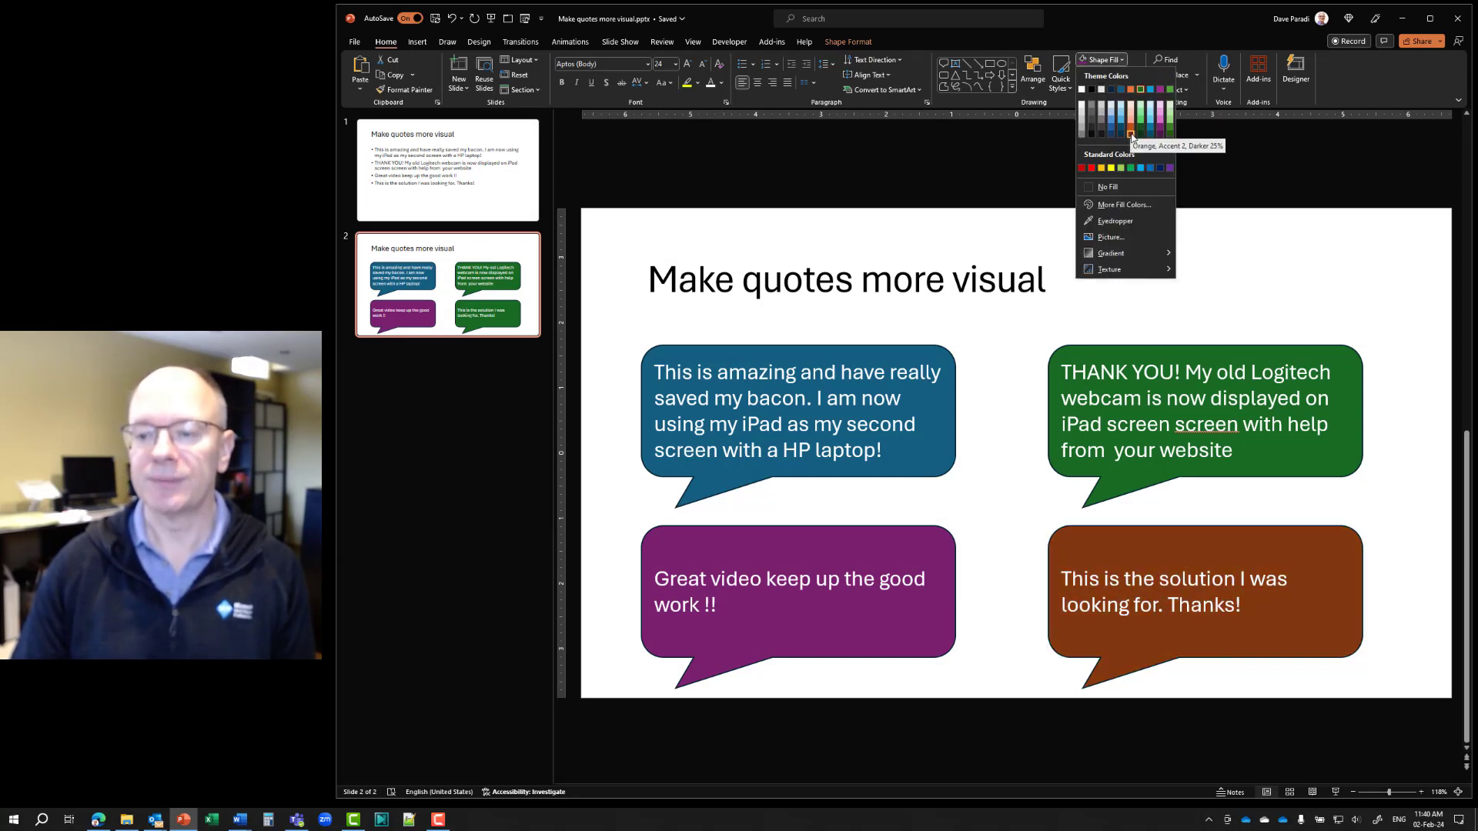
pyautogui.click(1131, 136)
pyautogui.click(1005, 465)
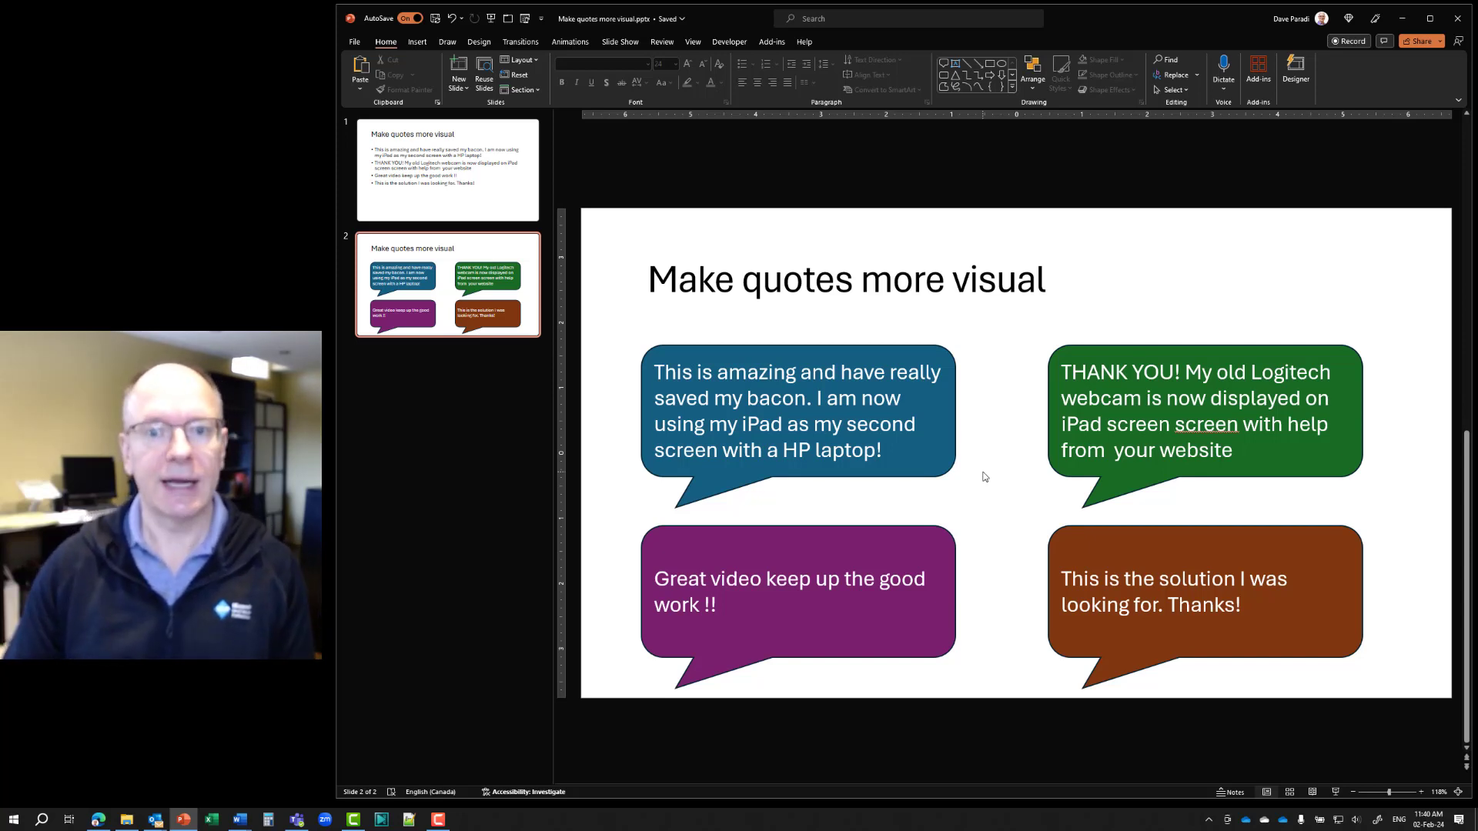
pyautogui.click(947, 409)
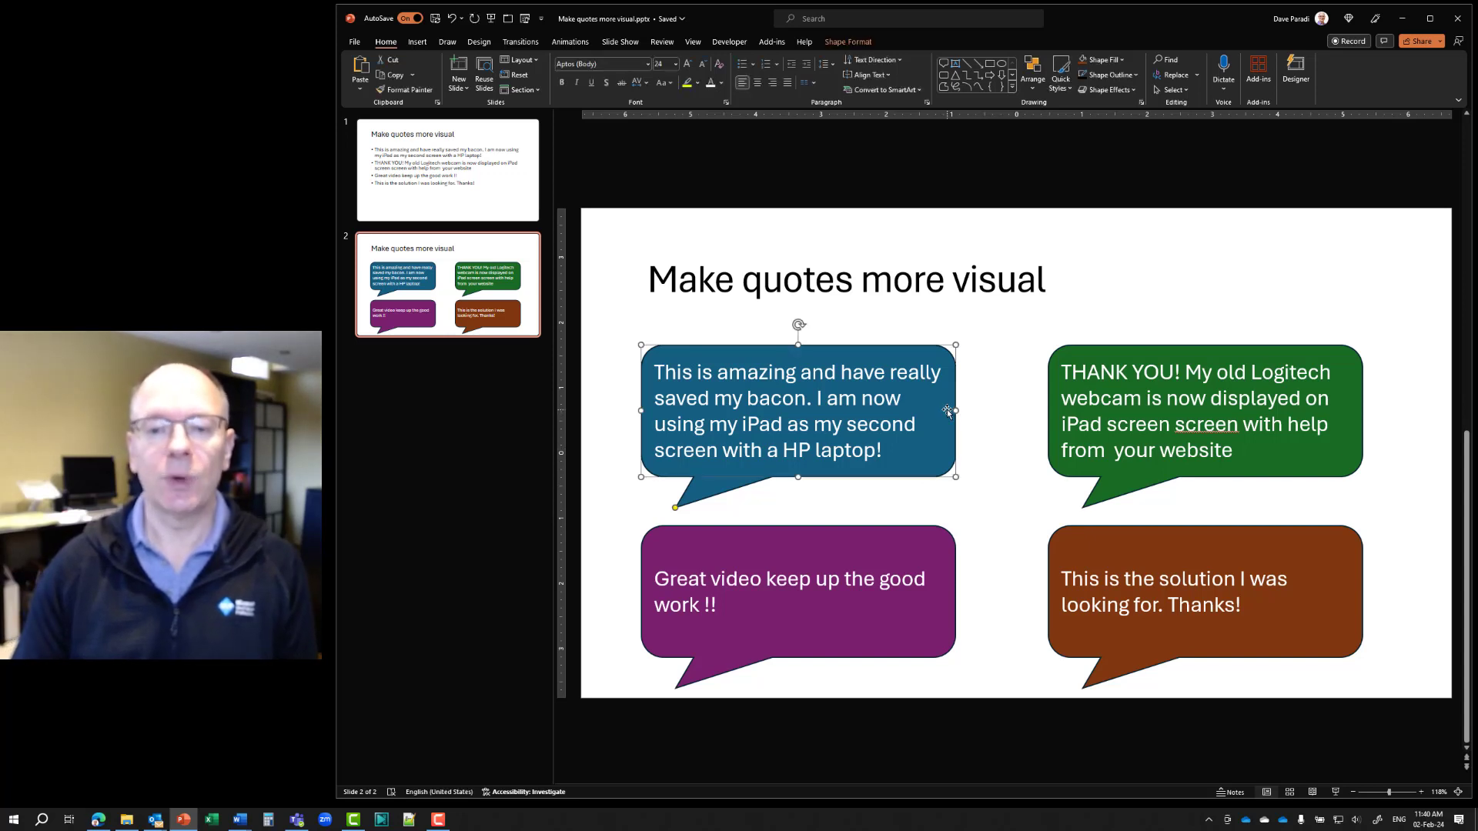
# Step: Apply the Appear animation to the blue, green, purple and orange quote bubbles, in that order (1–4)
pyautogui.click(571, 43)
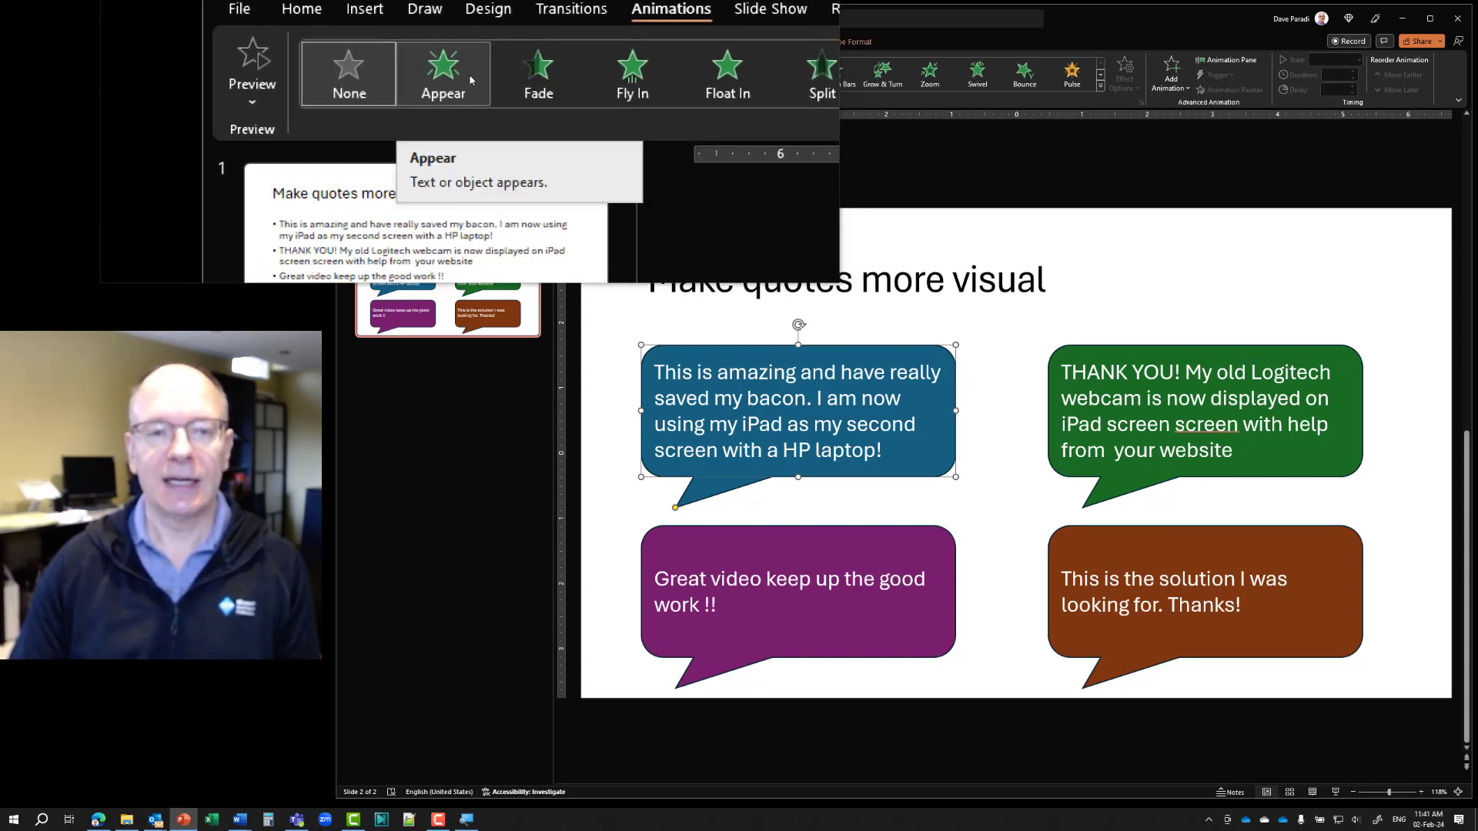
pyautogui.click(469, 74)
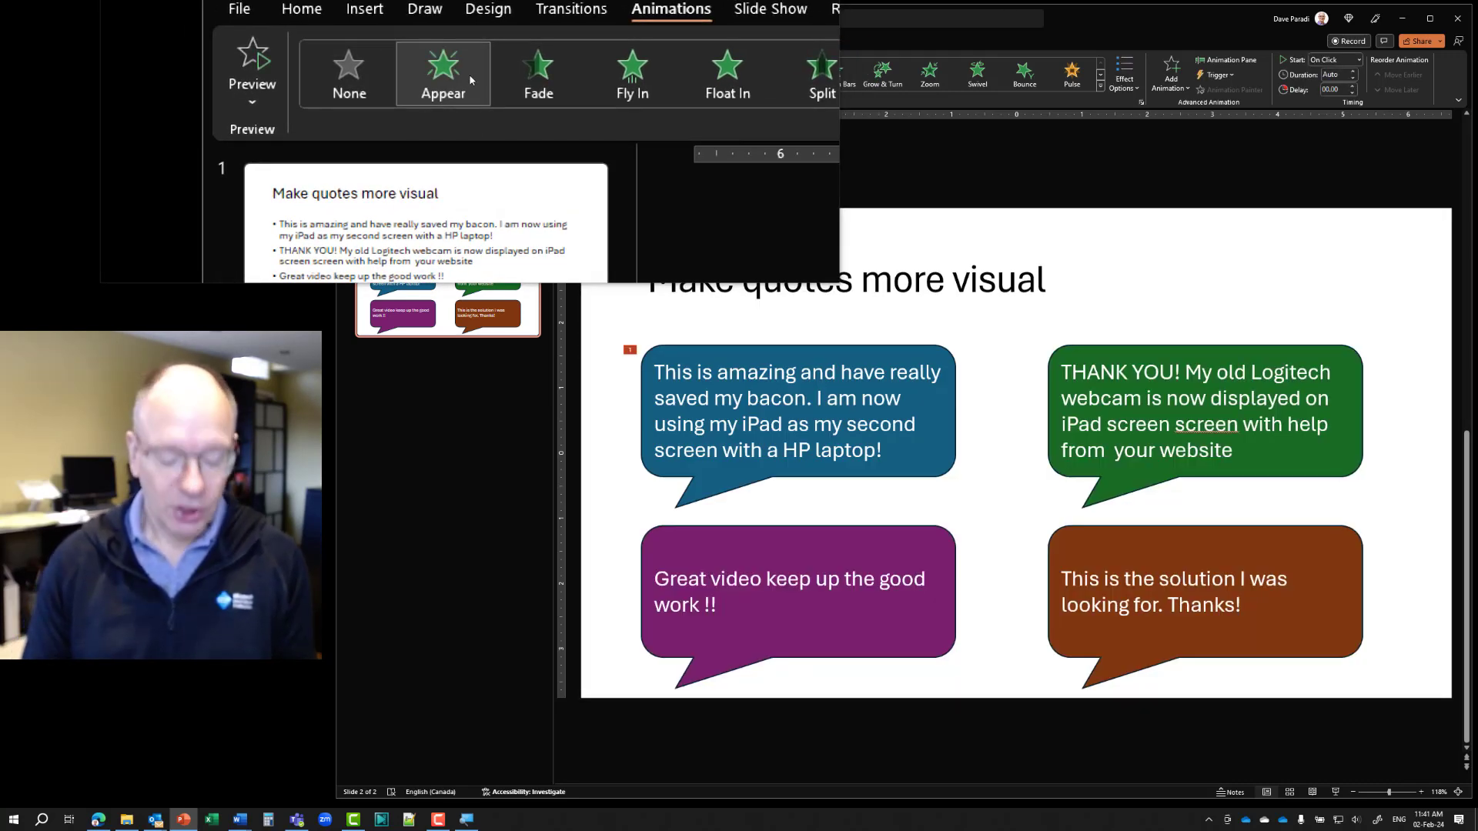
pyautogui.press('super+Escape')
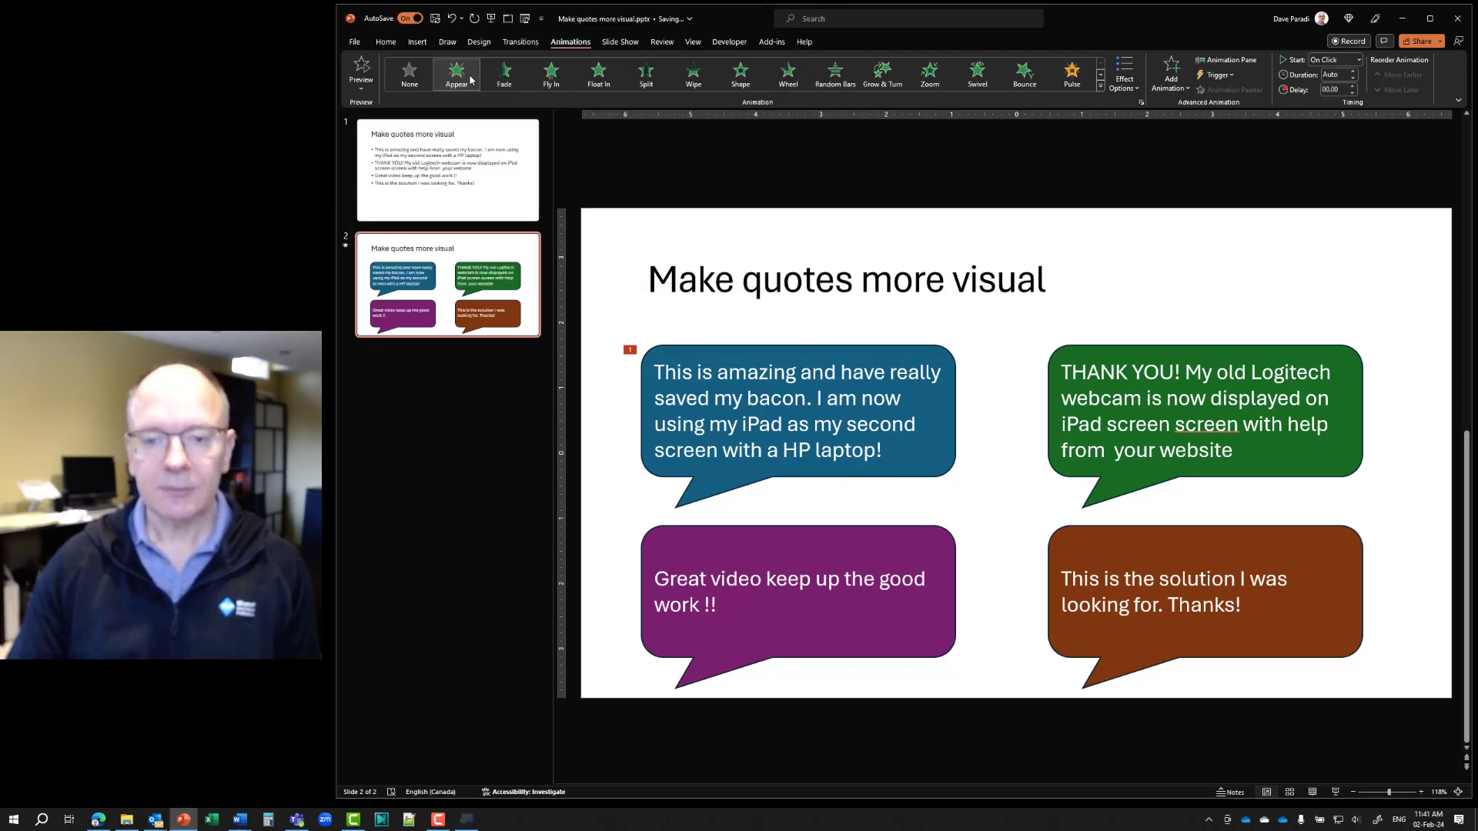
pyautogui.click(1096, 344)
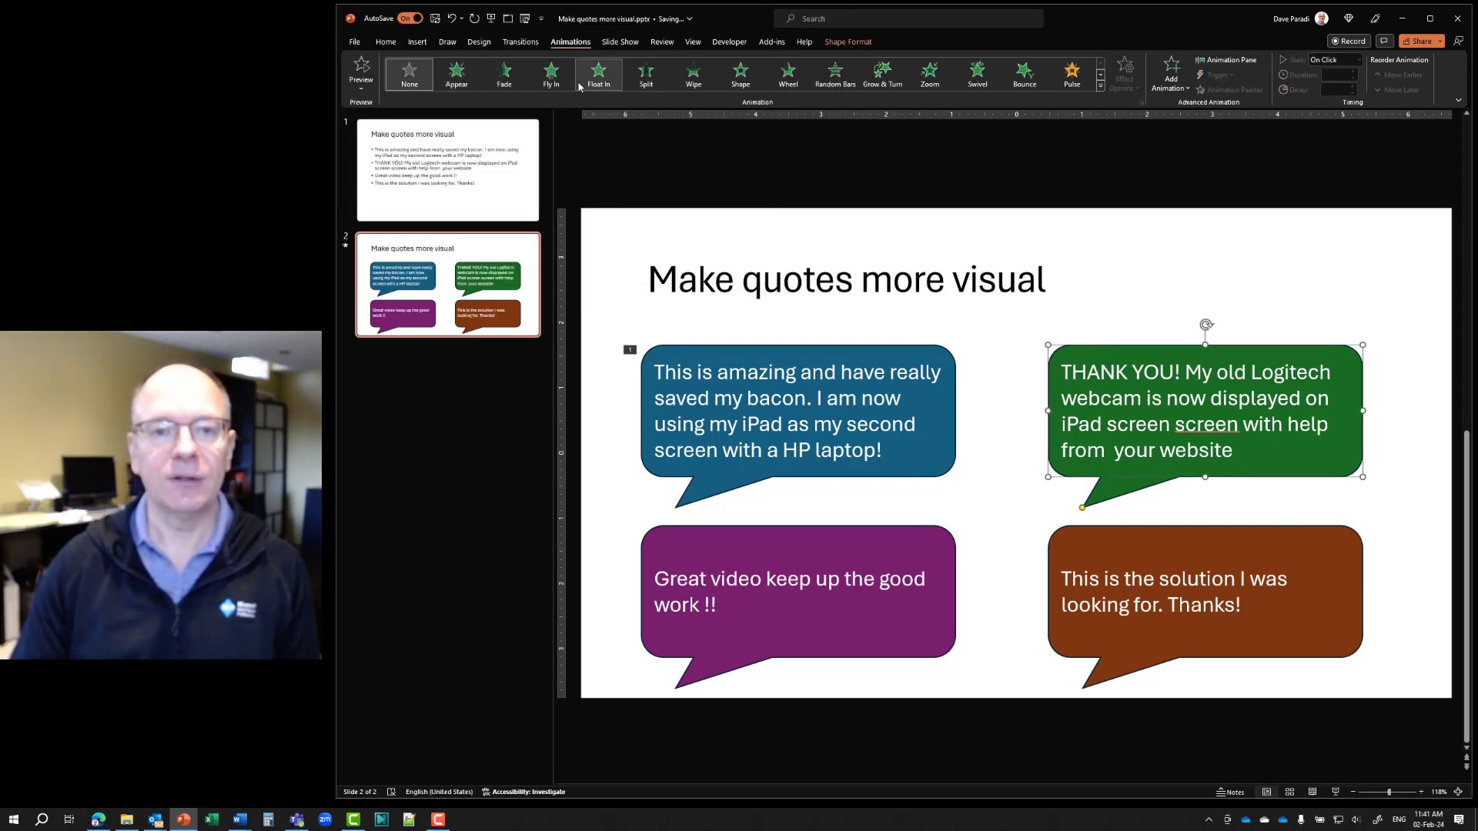
pyautogui.click(462, 82)
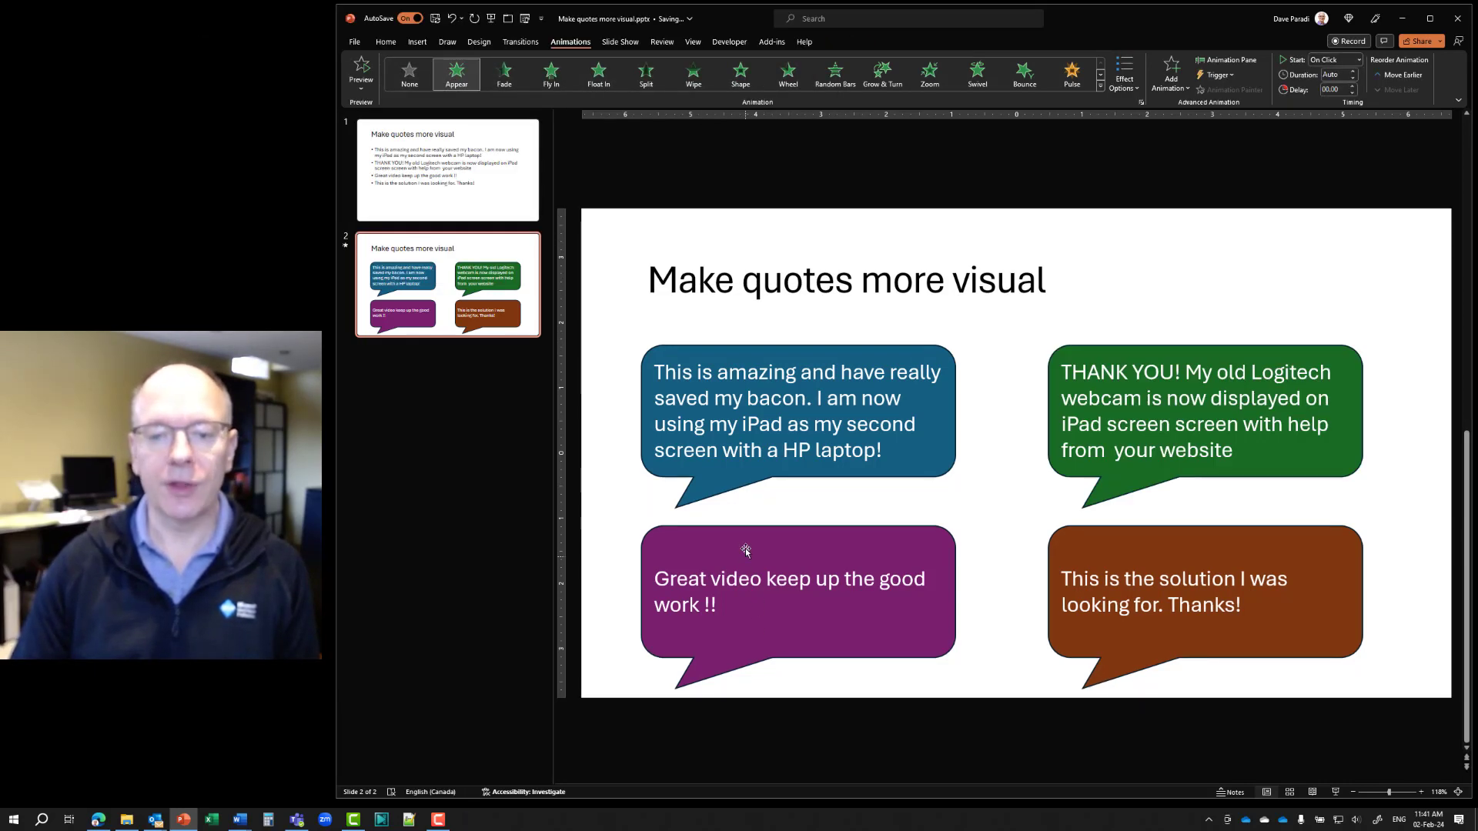
pyautogui.click(746, 530)
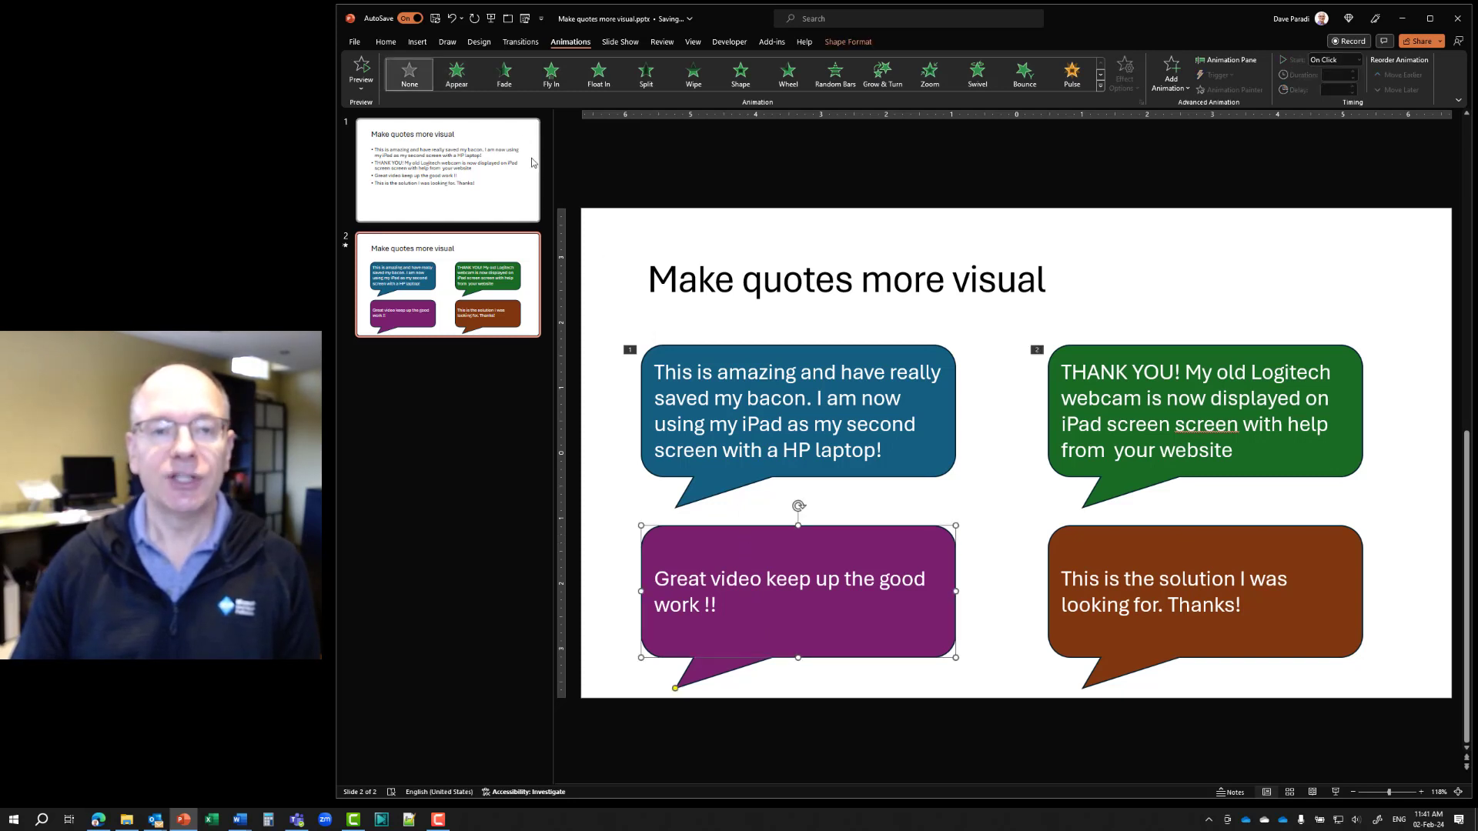
pyautogui.click(457, 75)
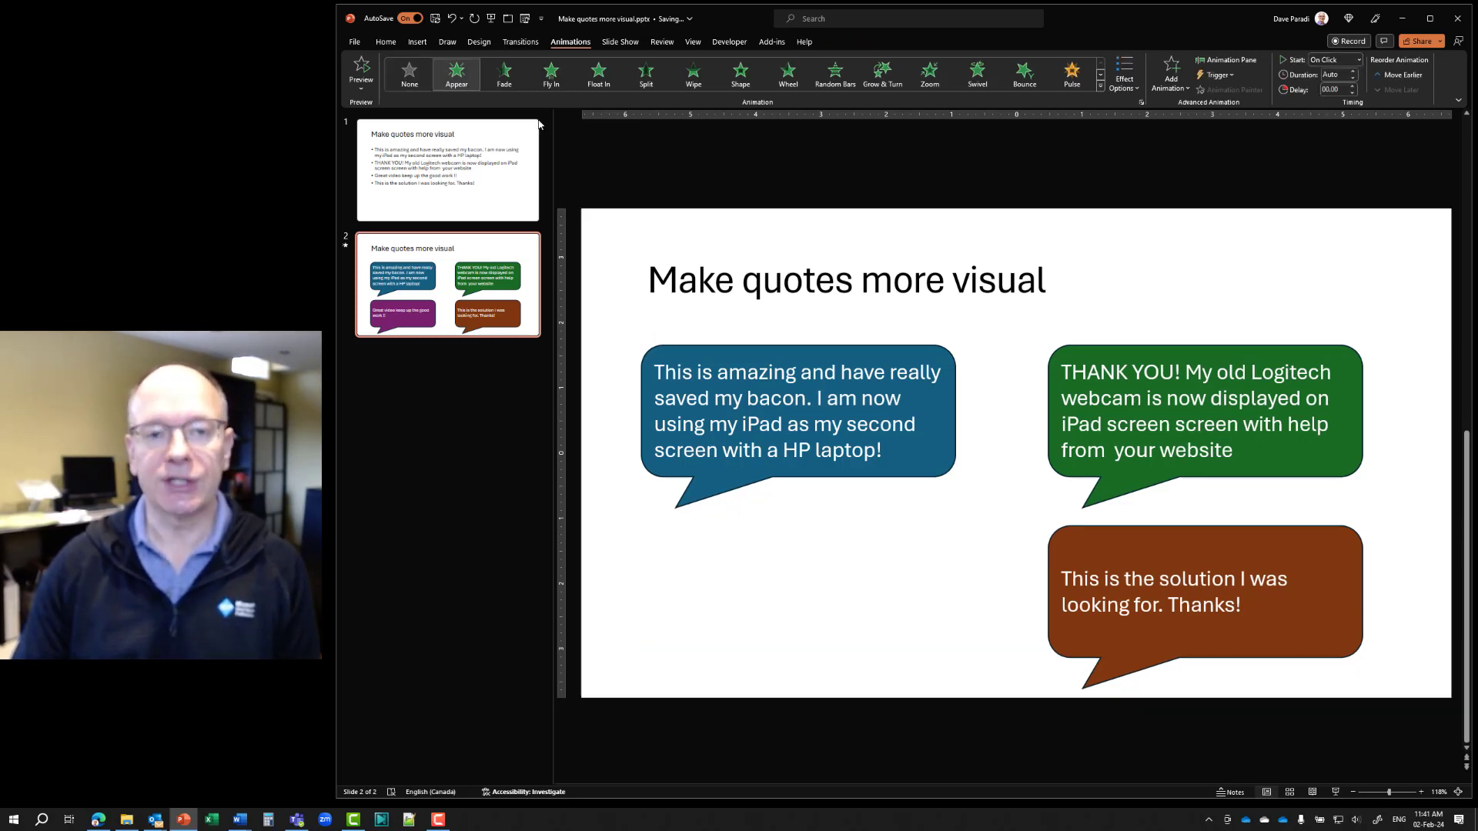
pyautogui.click(1070, 532)
pyautogui.click(456, 74)
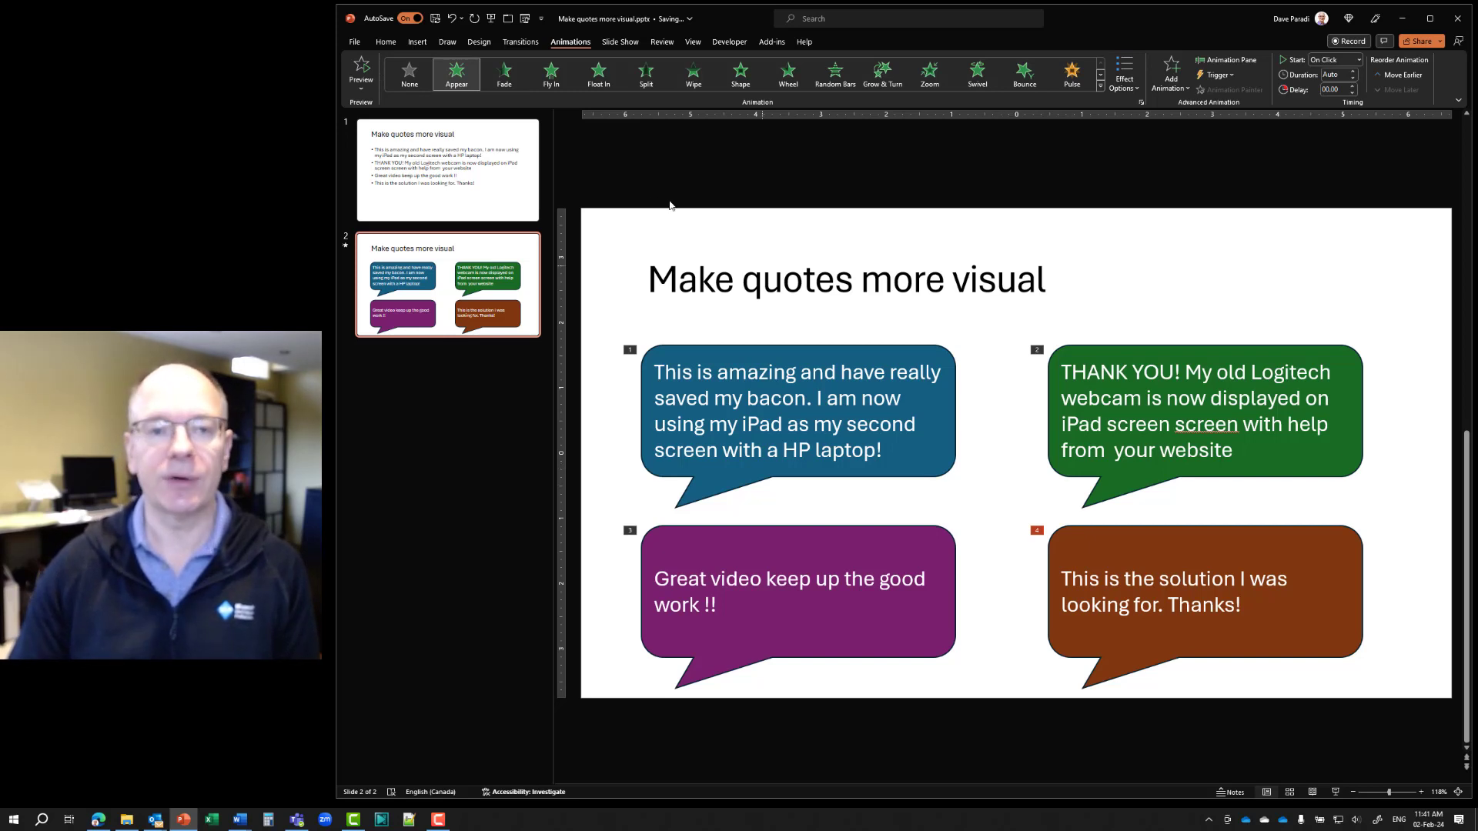
pyautogui.click(386, 42)
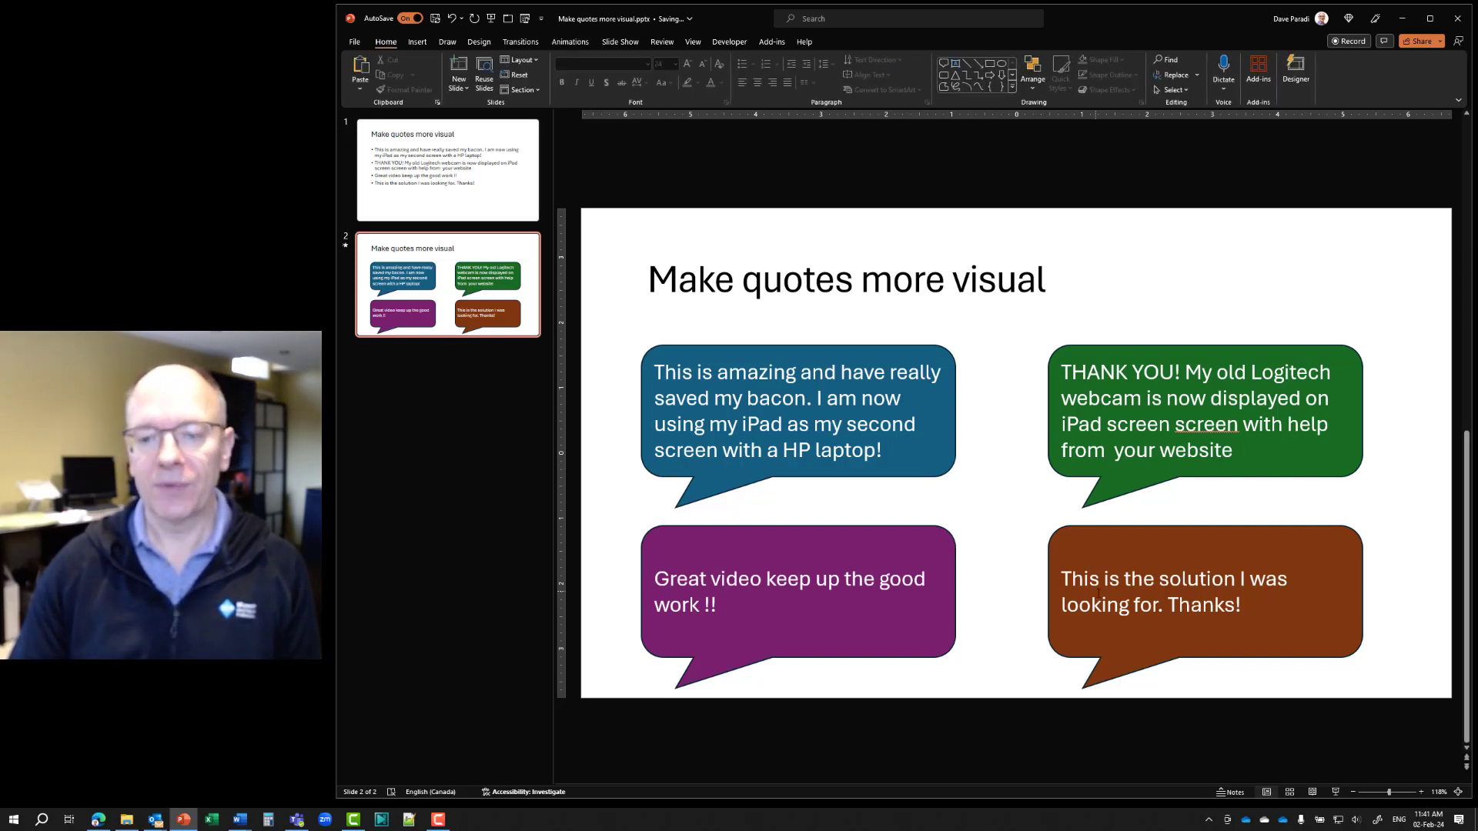
pyautogui.click(1313, 793)
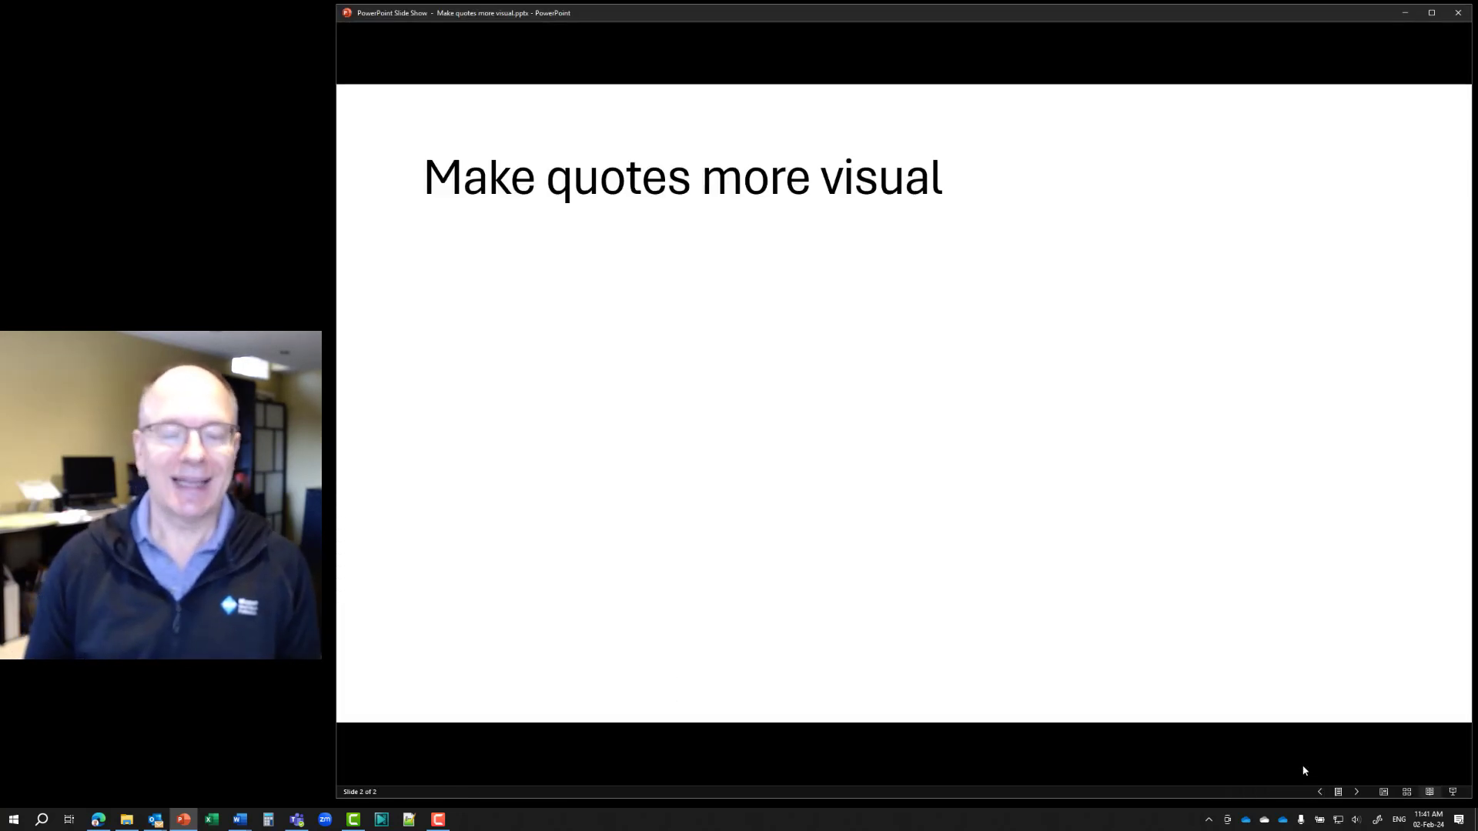
pyautogui.click(1304, 770)
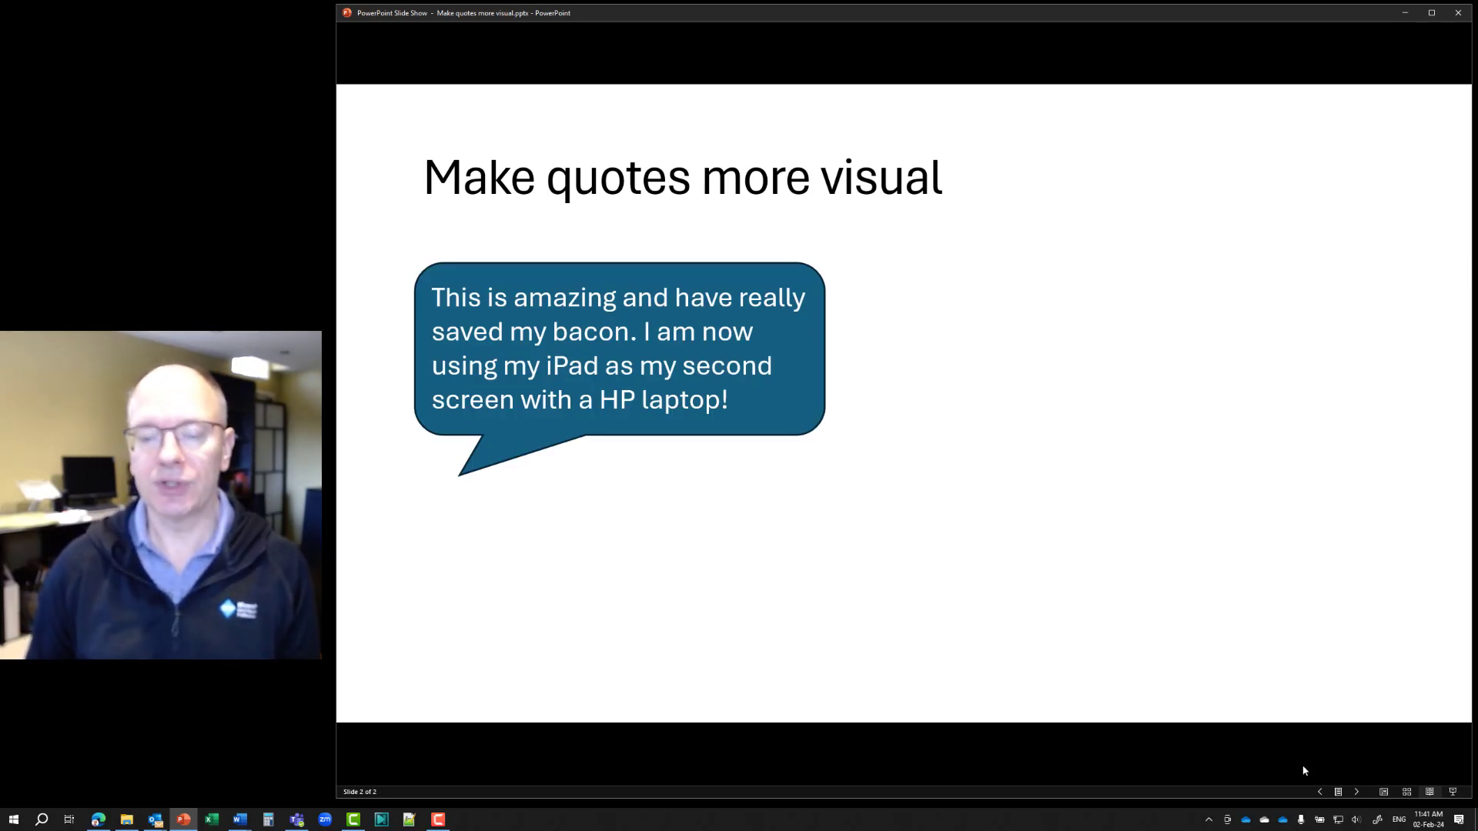
pyautogui.click(1304, 771)
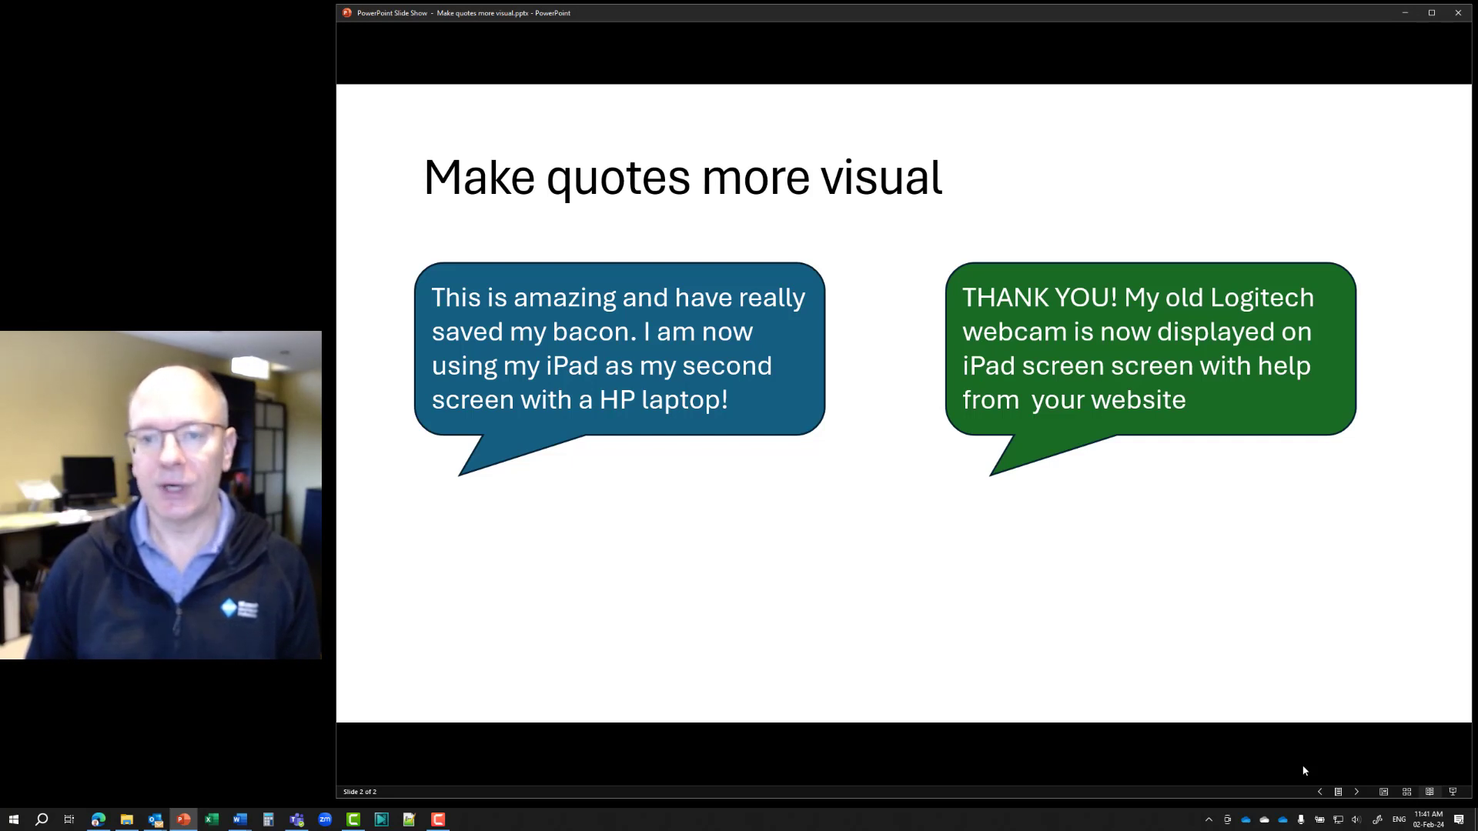
pyautogui.click(1304, 771)
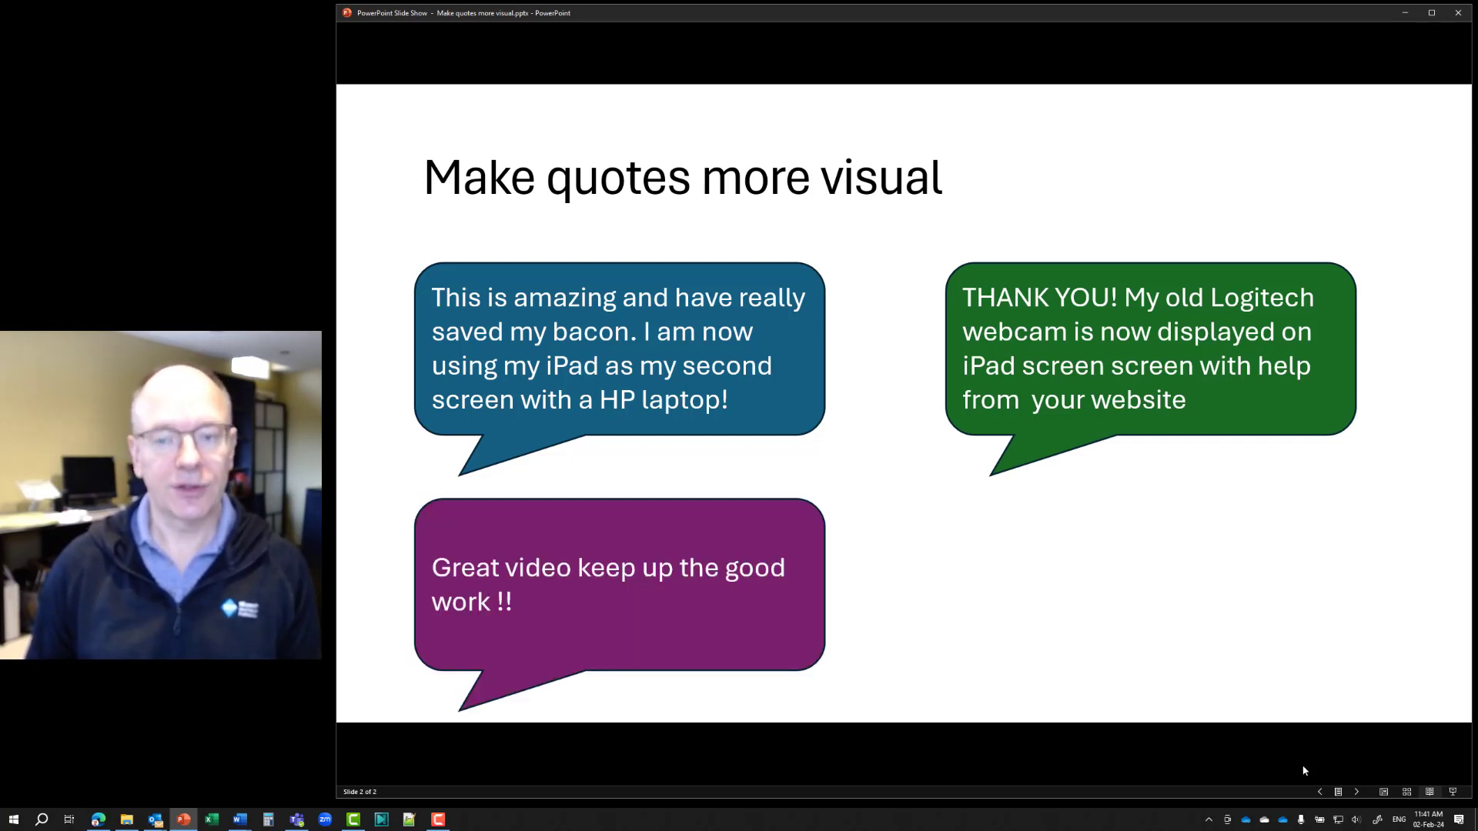
pyautogui.click(1304, 771)
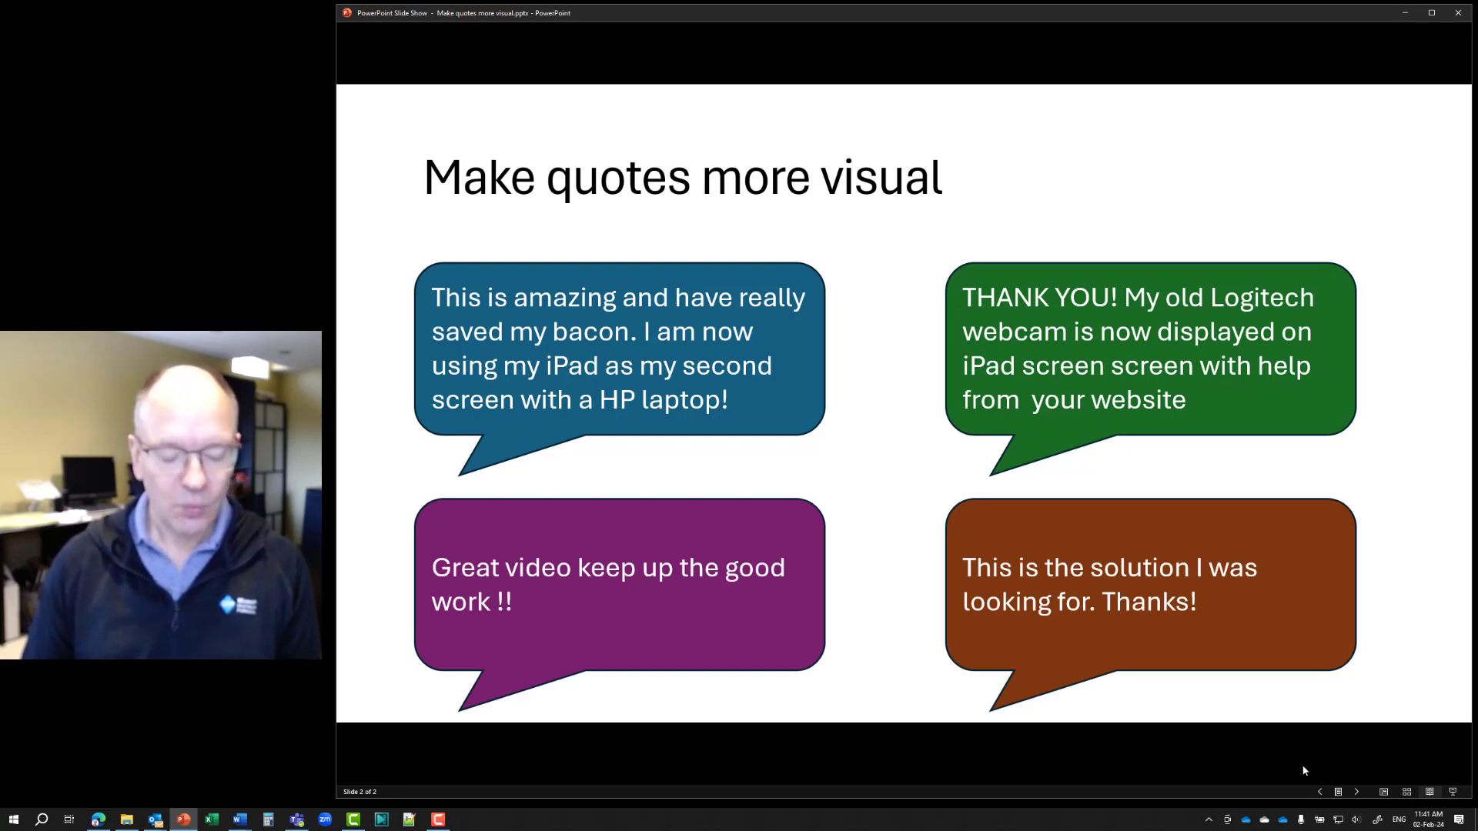
pyautogui.press('Escape')
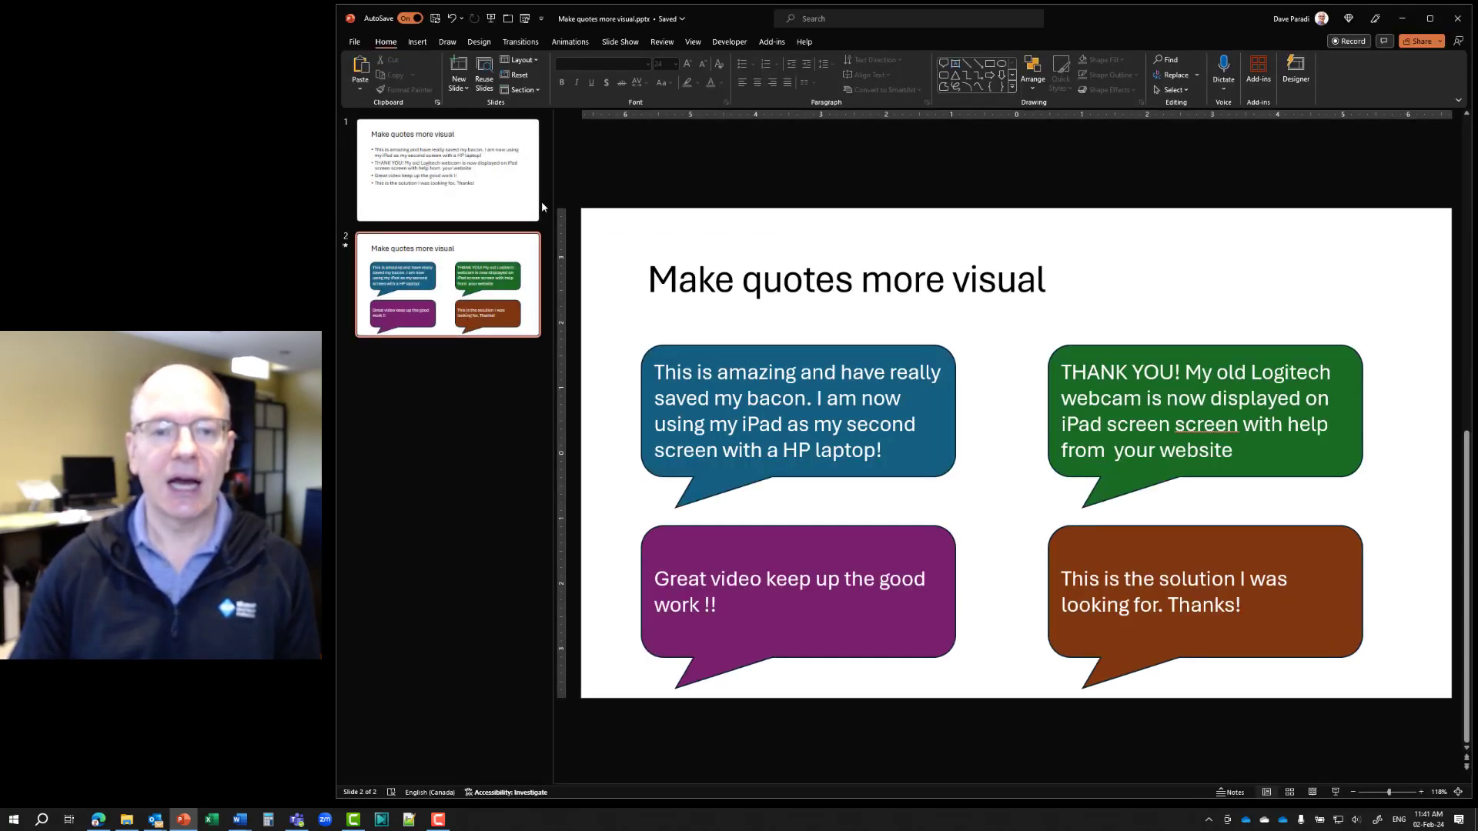
pyautogui.click(511, 196)
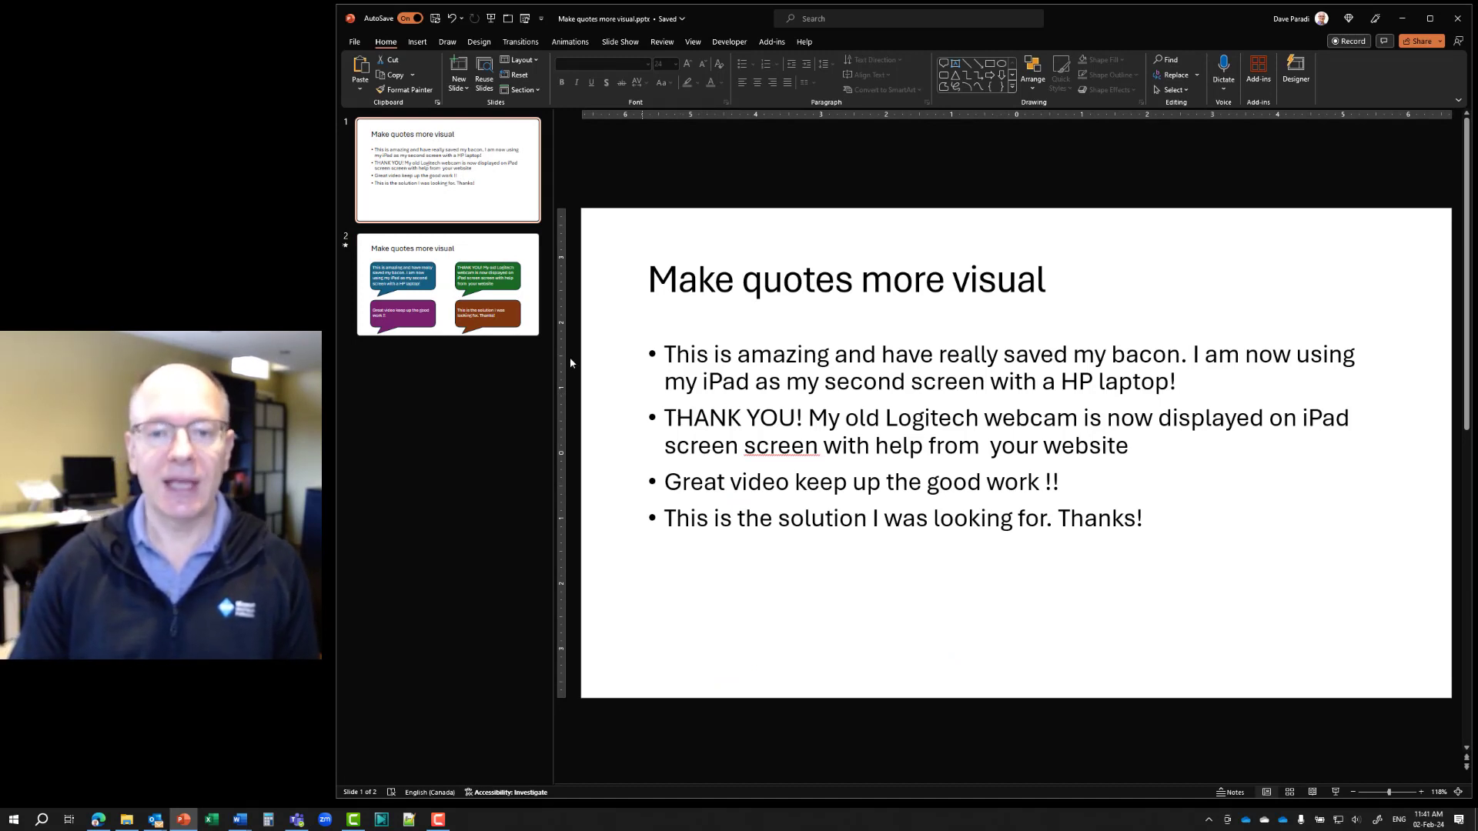
pyautogui.press('Down')
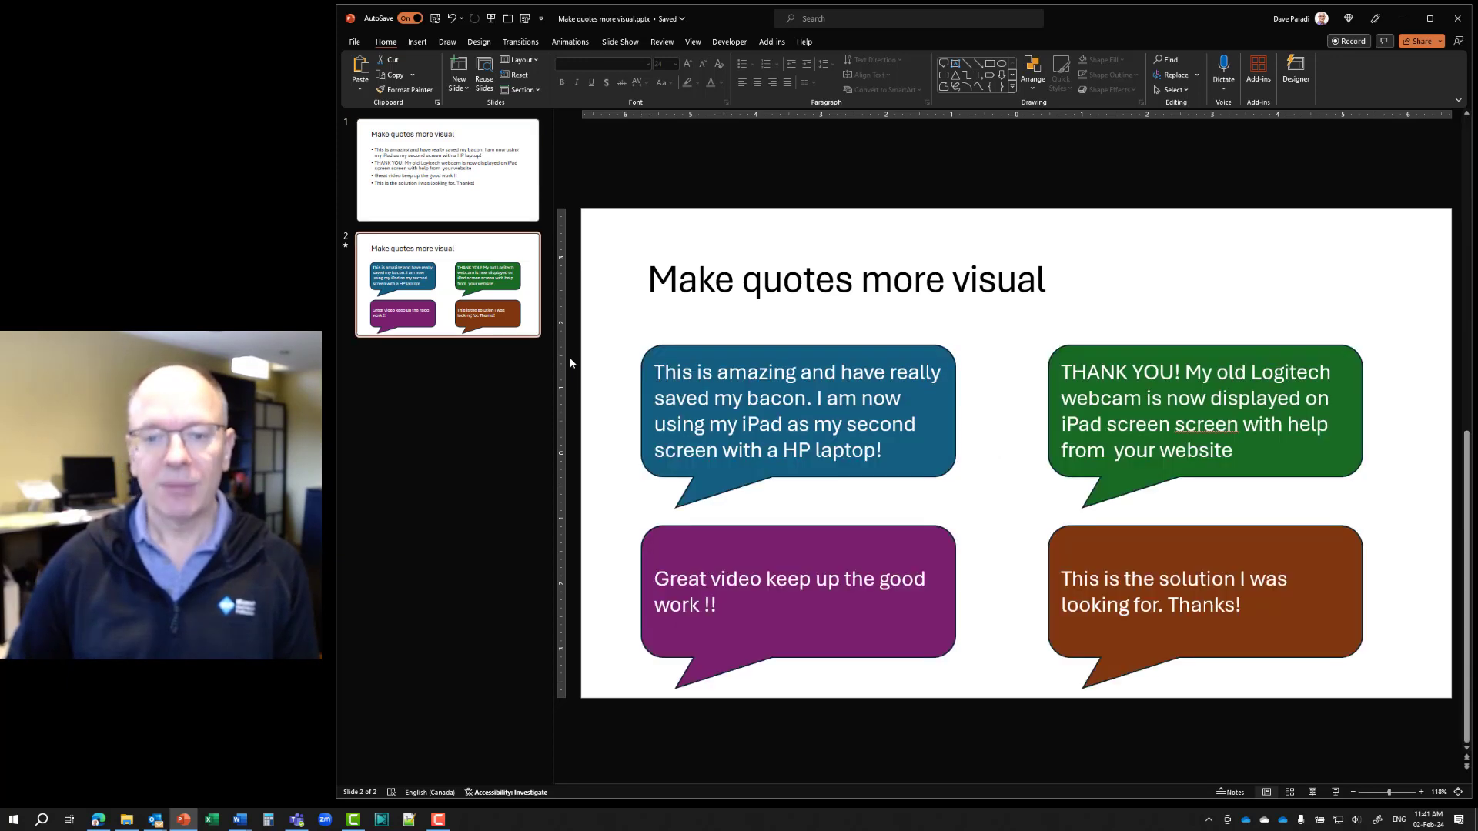